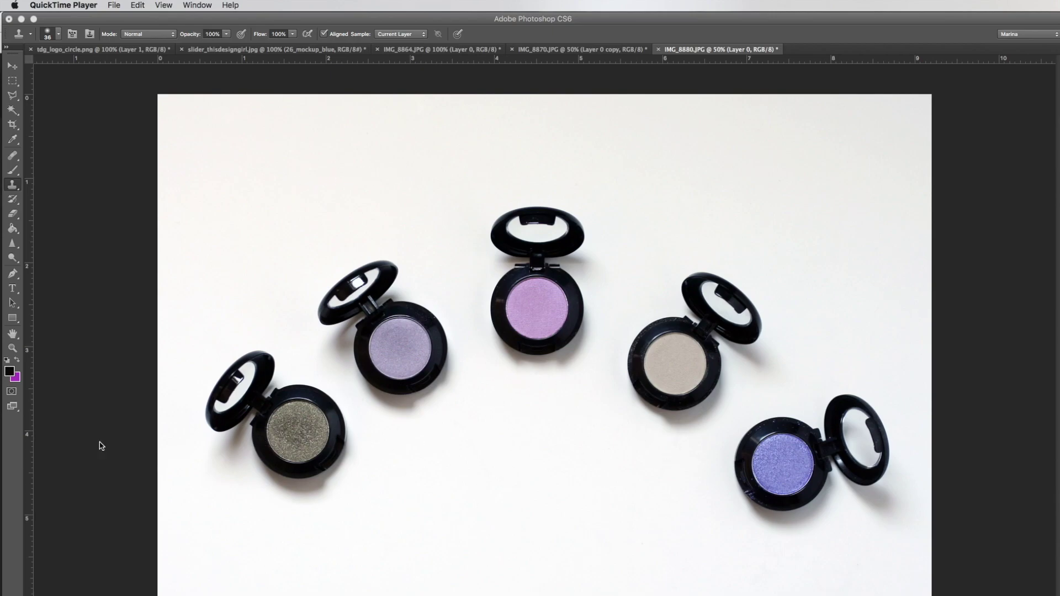
Step: Show the Layers panel with F7 and duplicate Layer 0 as 'Layer 0 copy'
click(12, 347)
key(F7)
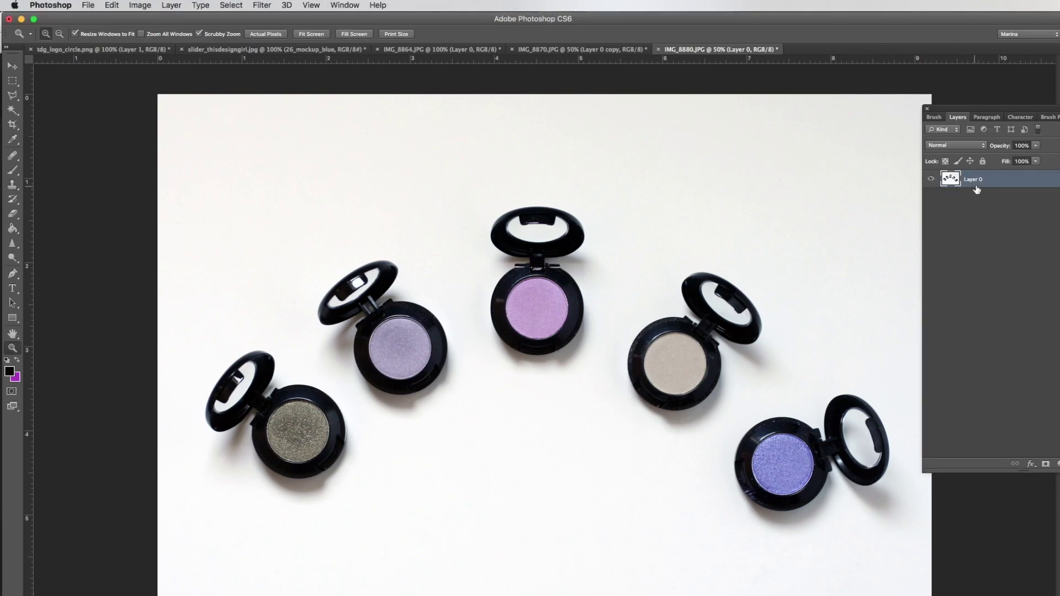
right_click(973, 182)
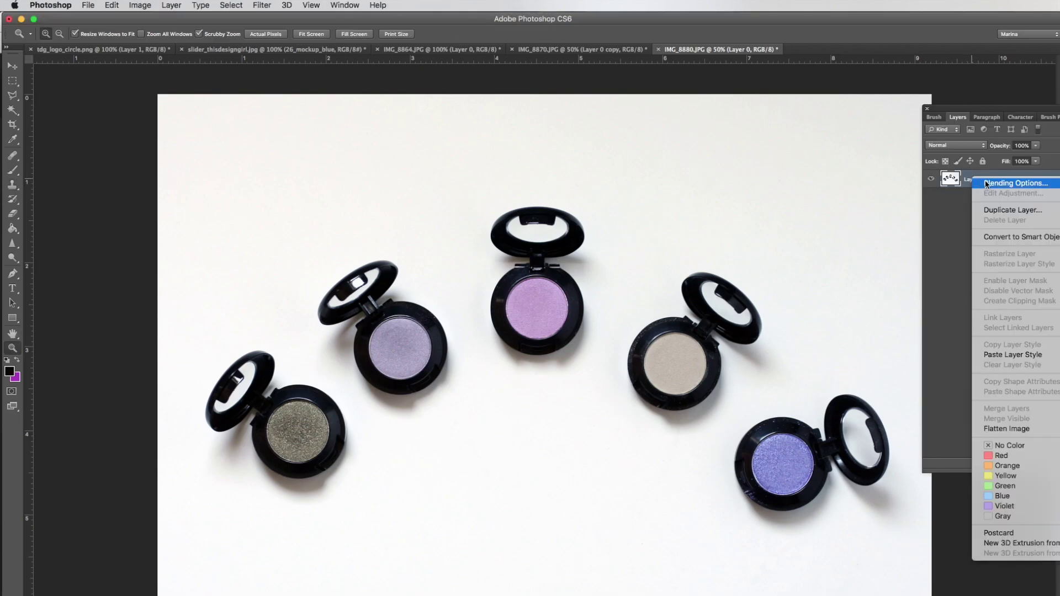
click(995, 210)
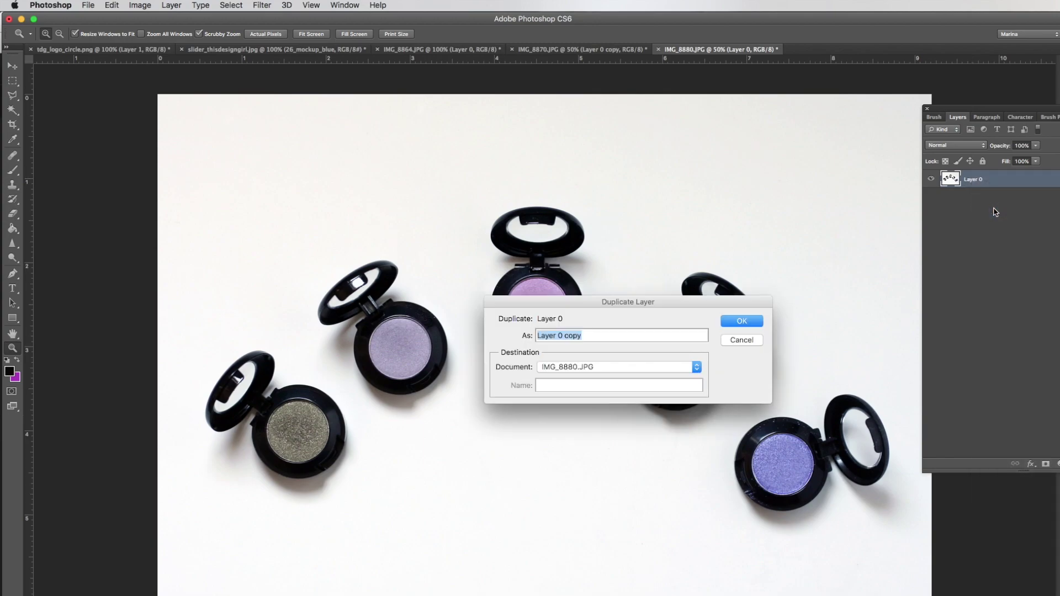
click(743, 320)
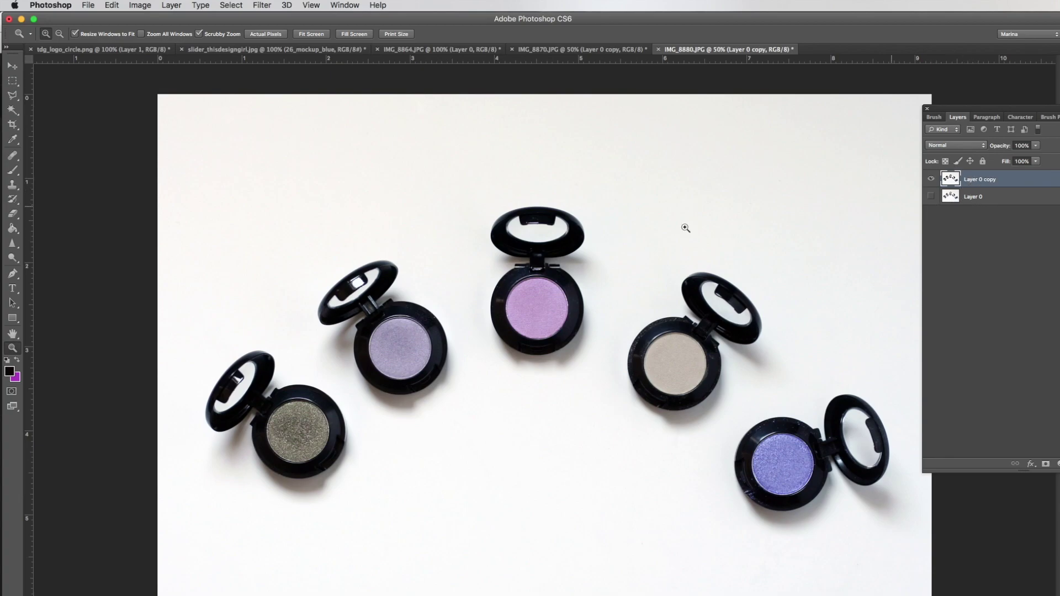
click(12, 81)
Step: Marquee and delete the top, left and bottom background strips of the copy layer
drag(132, 83, 961, 274)
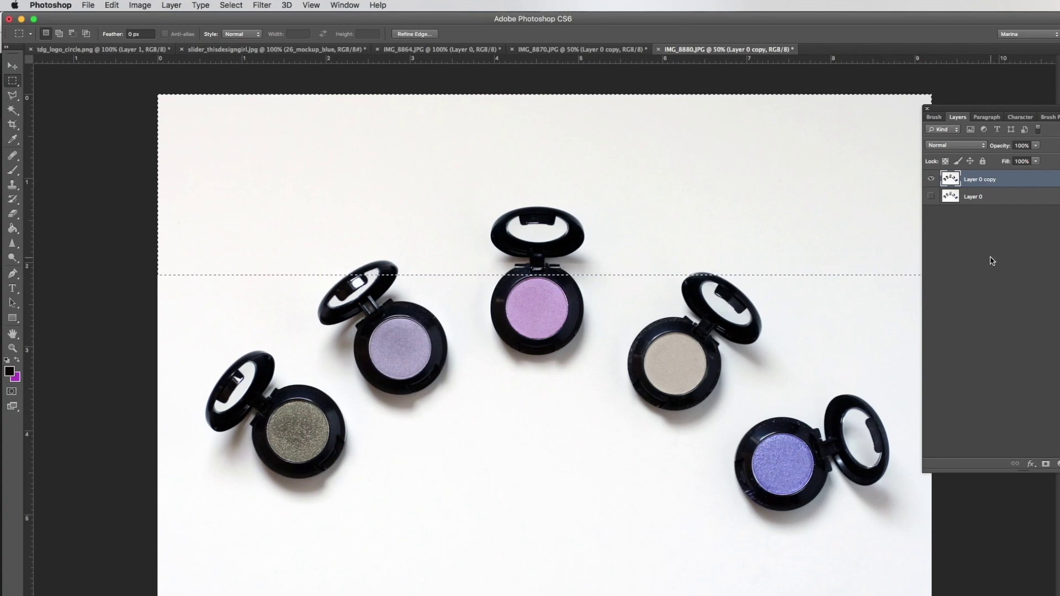
key(Delete)
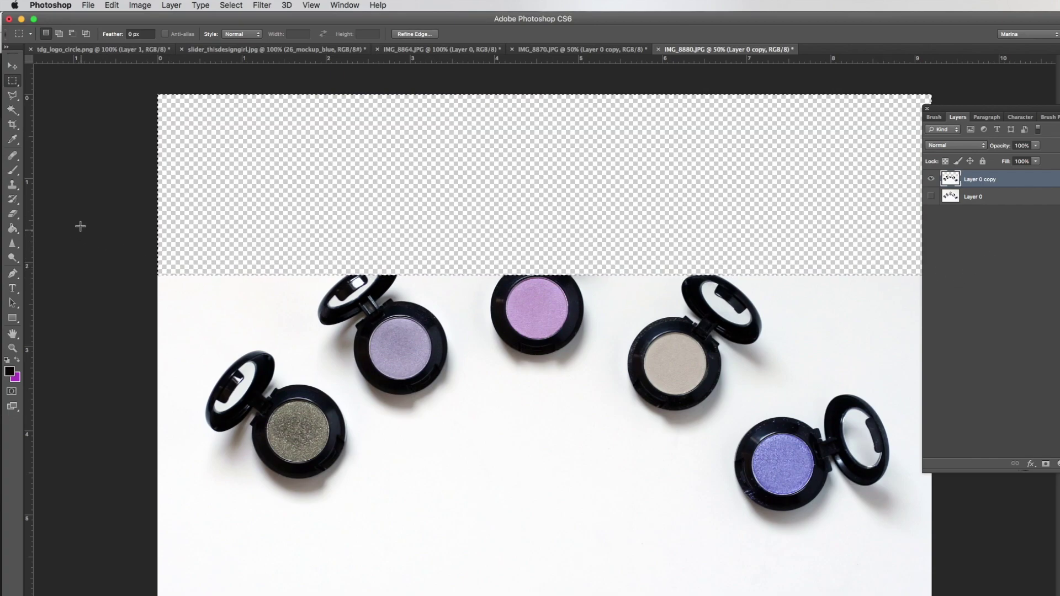
drag(80, 218, 266, 595)
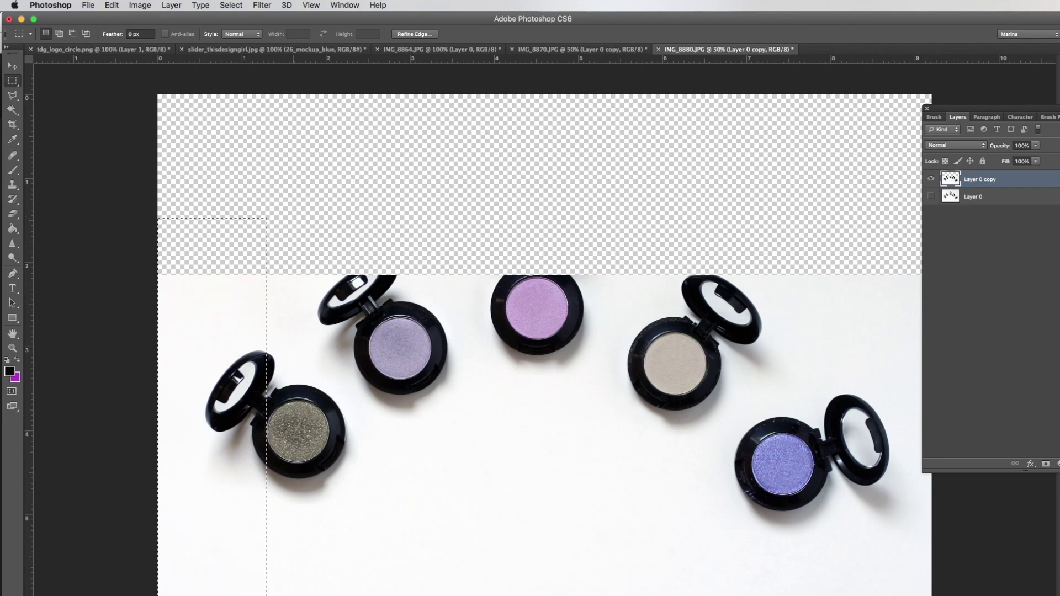
key(Delete)
drag(264, 470, 751, 595)
key(Delete)
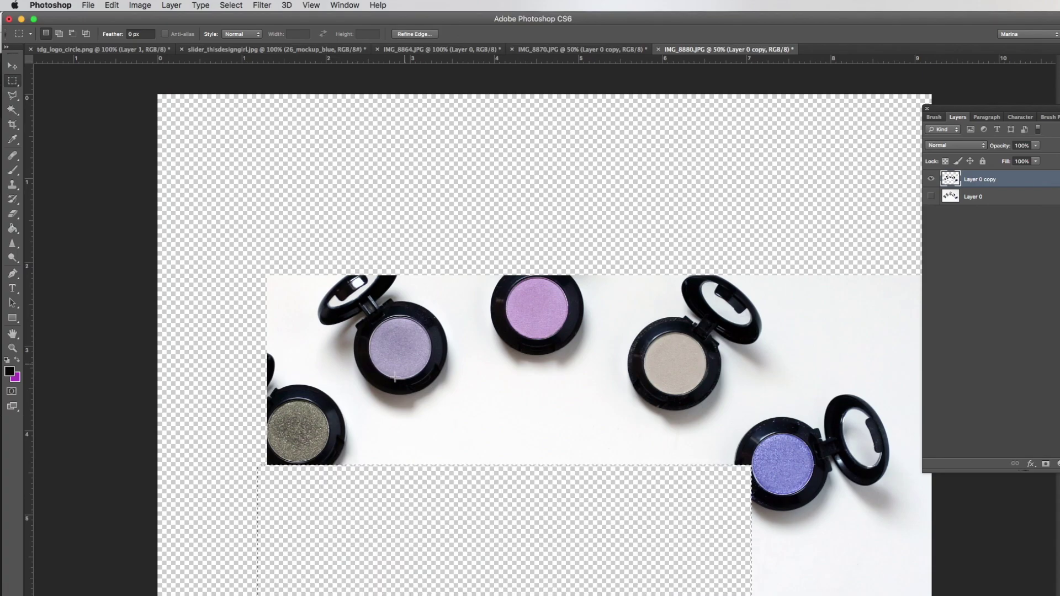
drag(366, 411, 727, 595)
key(Delete)
Step: Zoom in on the green eyeshadow pan
key(z)
click(292, 464)
click(293, 465)
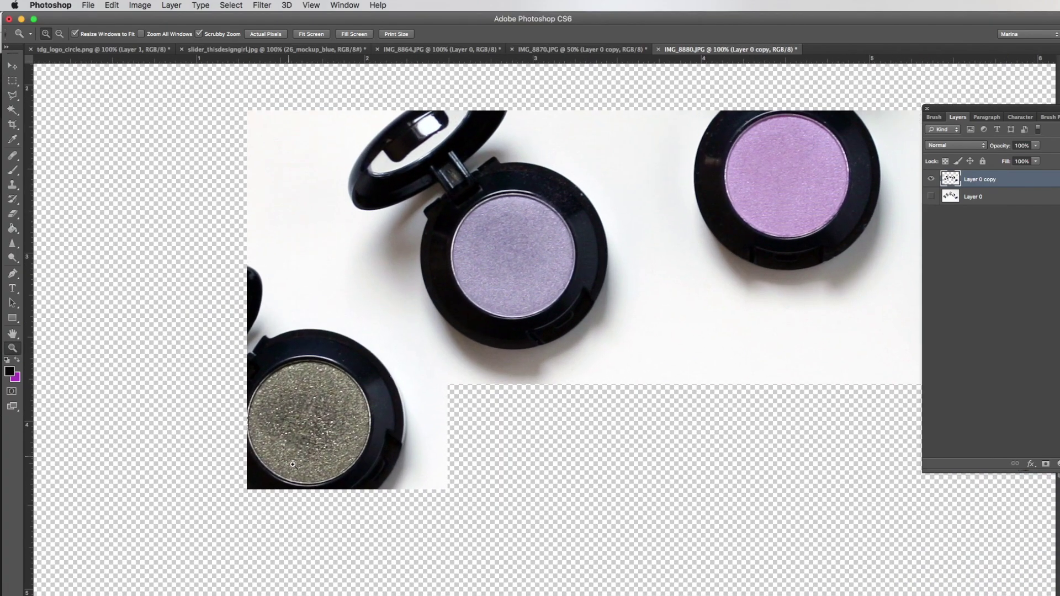
click(293, 465)
Step: Erase the compact around the green pan using an inverted elliptical selection
key(m)
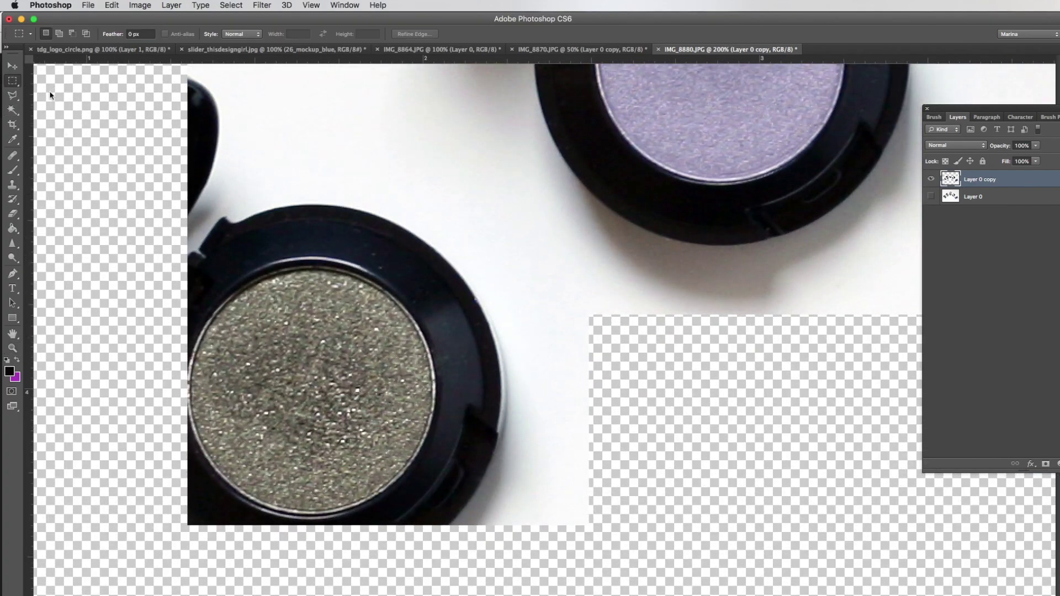
drag(13, 81, 105, 88)
drag(235, 317, 456, 514)
drag(324, 387, 328, 389)
click(231, 5)
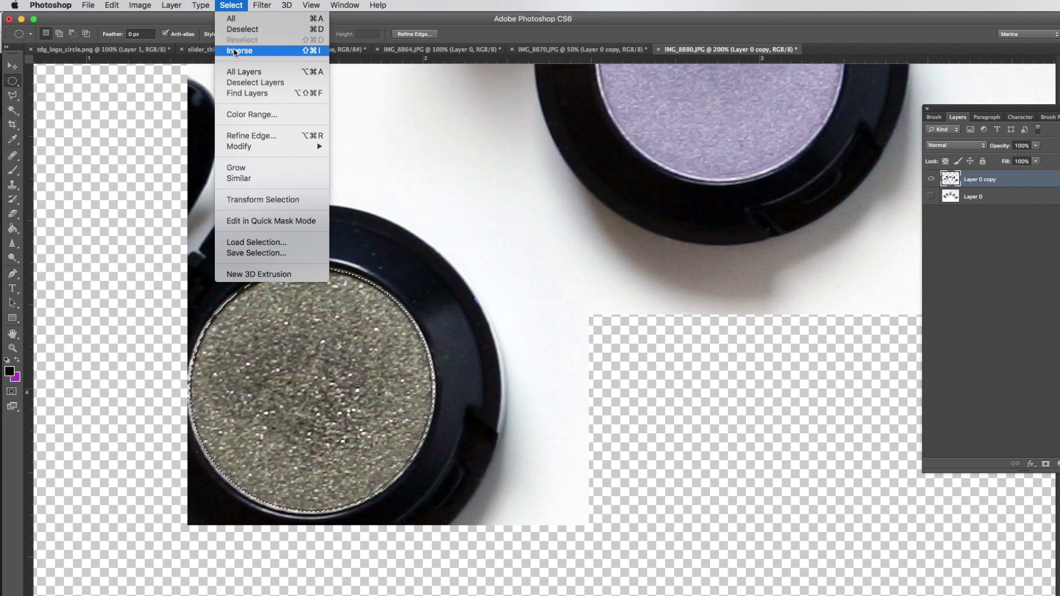
click(243, 49)
click(12, 214)
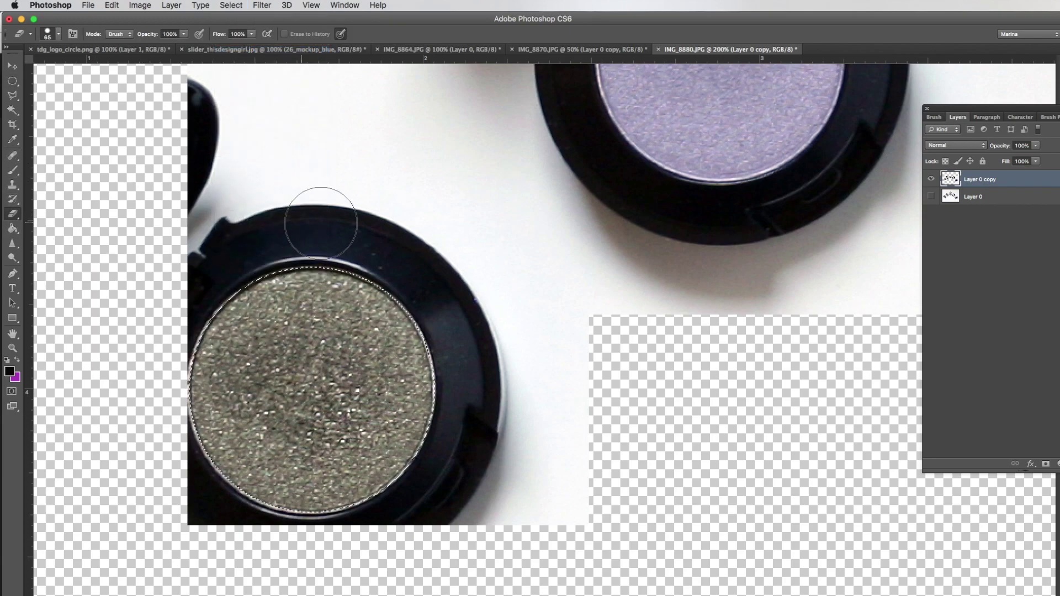
click(936, 117)
drag(325, 246, 381, 462)
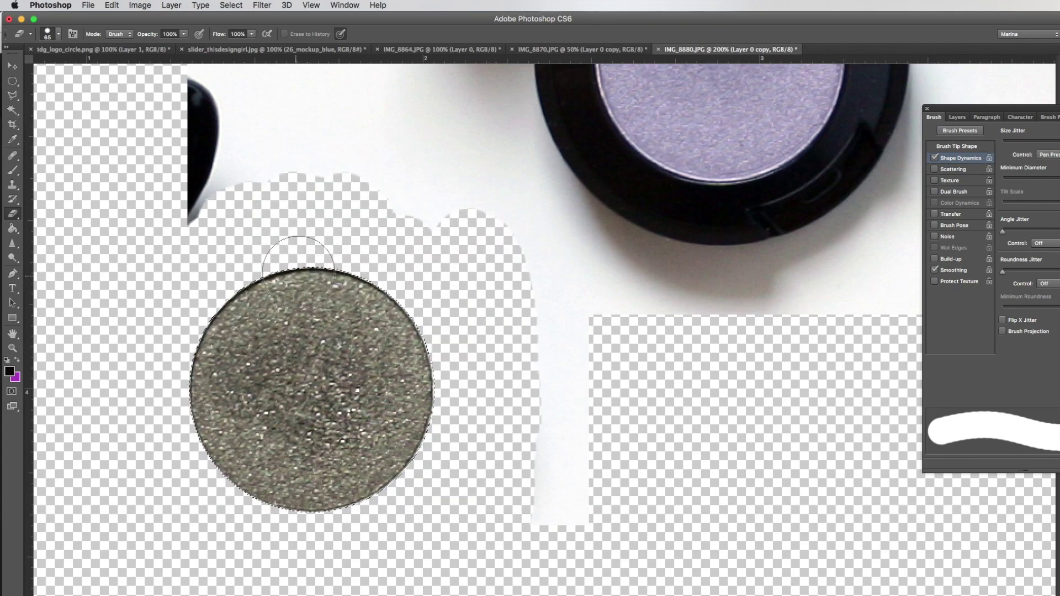
Step: Erase everything around the lilac and purple pans with inverted circular selections
key(m)
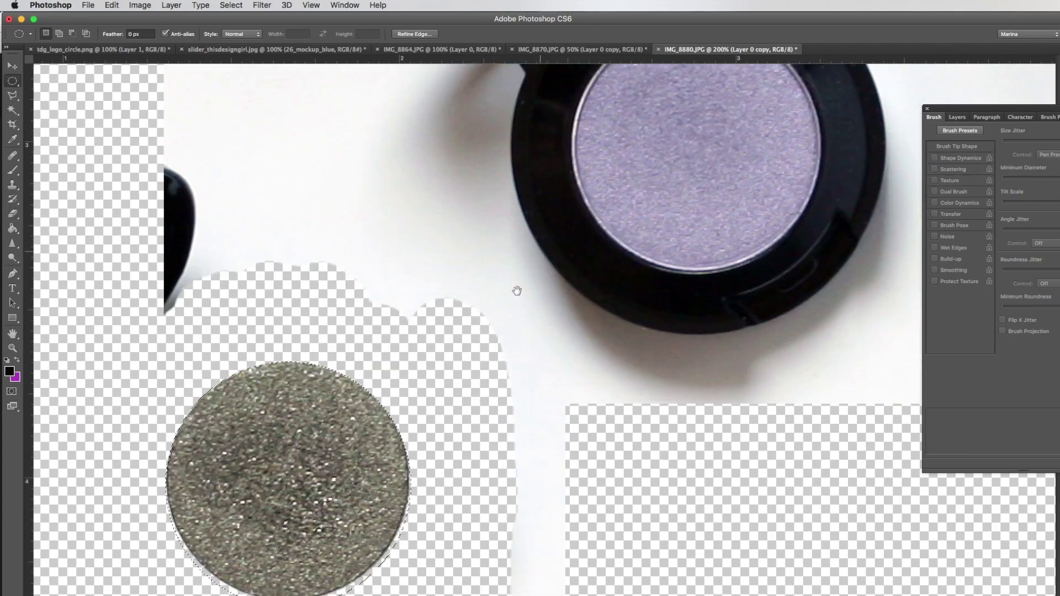
scroll(541, 420, up, 5)
scroll(541, 420, left, 8)
drag(297, 175, 541, 419)
click(230, 5)
click(243, 47)
key(e)
mouse_move(608, 470)
mouse_down()
mouse_move(544, 450)
mouse_move(248, 221)
mouse_move(541, 228)
mouse_up()
scroll(541, 228, right, 8)
scroll(541, 228, up, 4)
key(m)
drag(412, 285, 657, 531)
click(231, 5)
click(243, 48)
key(e)
drag(718, 331, 287, 497)
Step: Erase everything around the grey and blue pans with inverted circular selections
scroll(530, 331, down, 8)
key(m)
drag(381, 245, 557, 383)
click(231, 5)
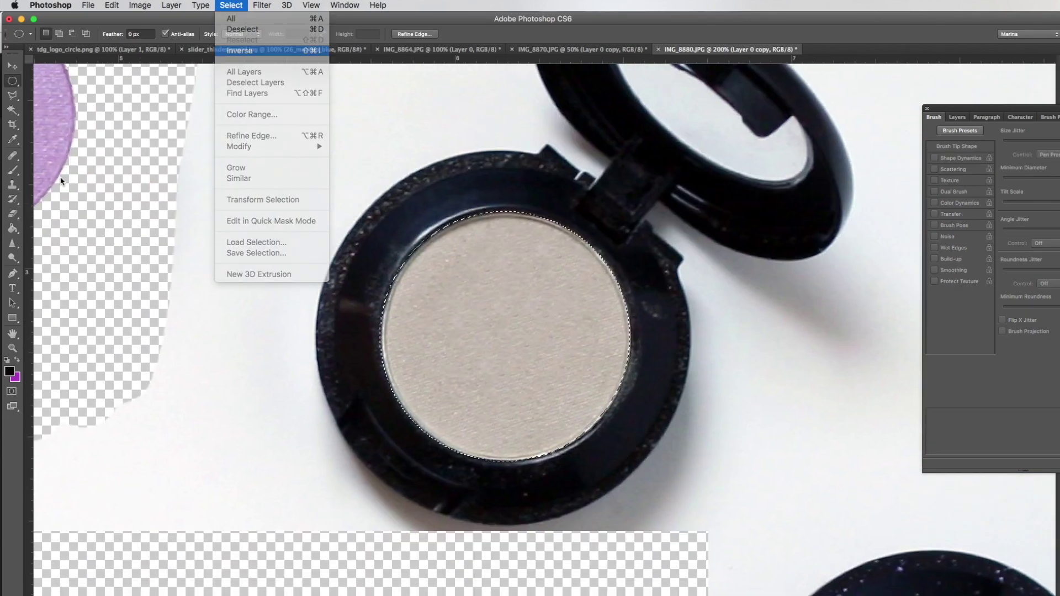
click(243, 48)
key(e)
drag(828, 166, 188, 175)
scroll(188, 175, down, 8)
scroll(188, 175, right, 6)
key(m)
drag(450, 330, 702, 576)
click(231, 5)
click(243, 47)
key(e)
drag(784, 265, 411, 438)
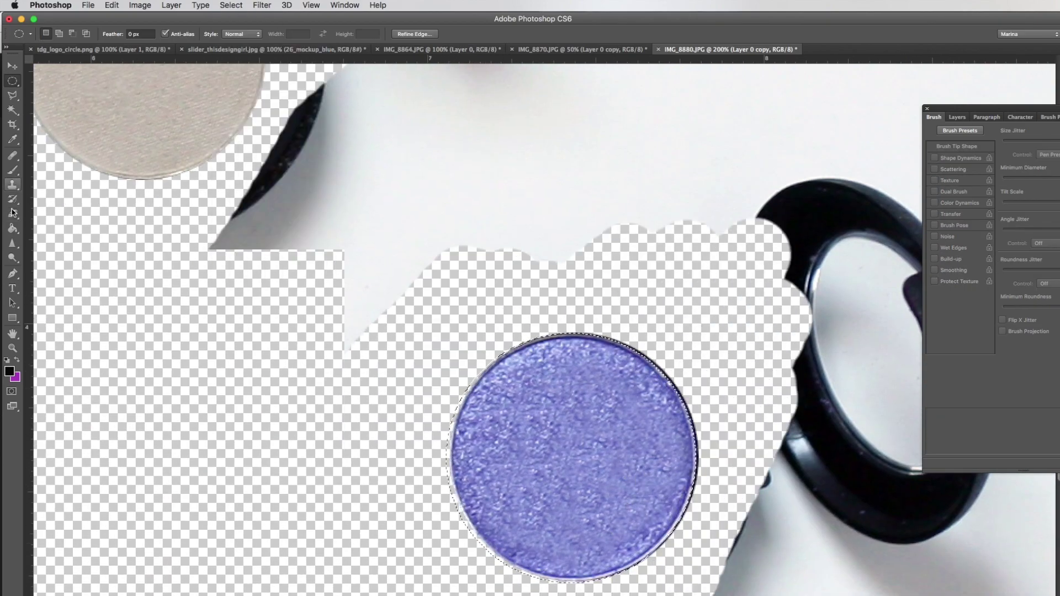
Step: Zoom out, deselect, and marquee the leftover white fragments around the pans
key(super+minus)
click(12, 80)
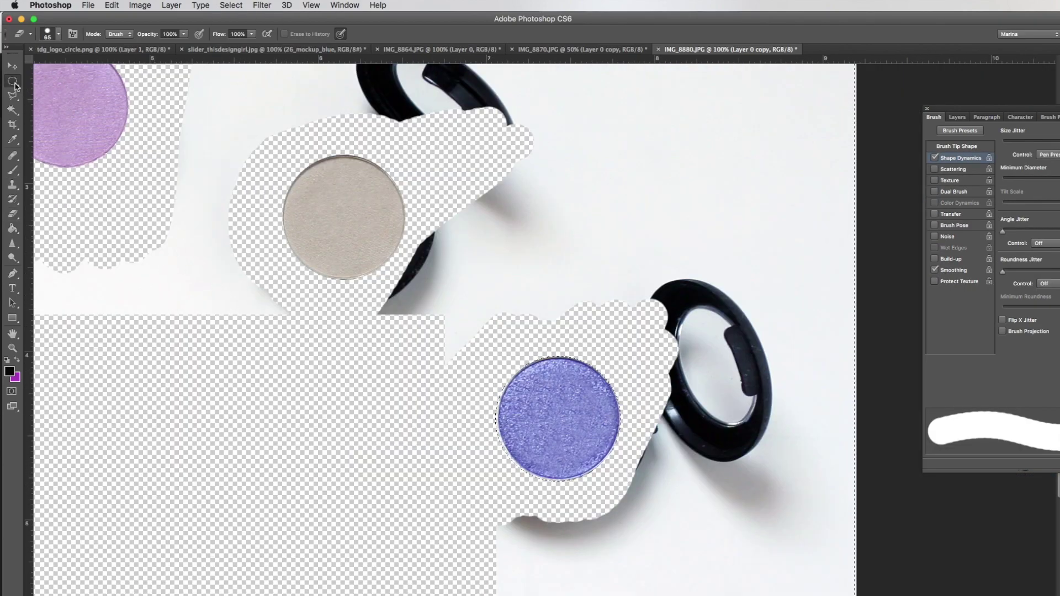
drag(421, 171, 405, 176)
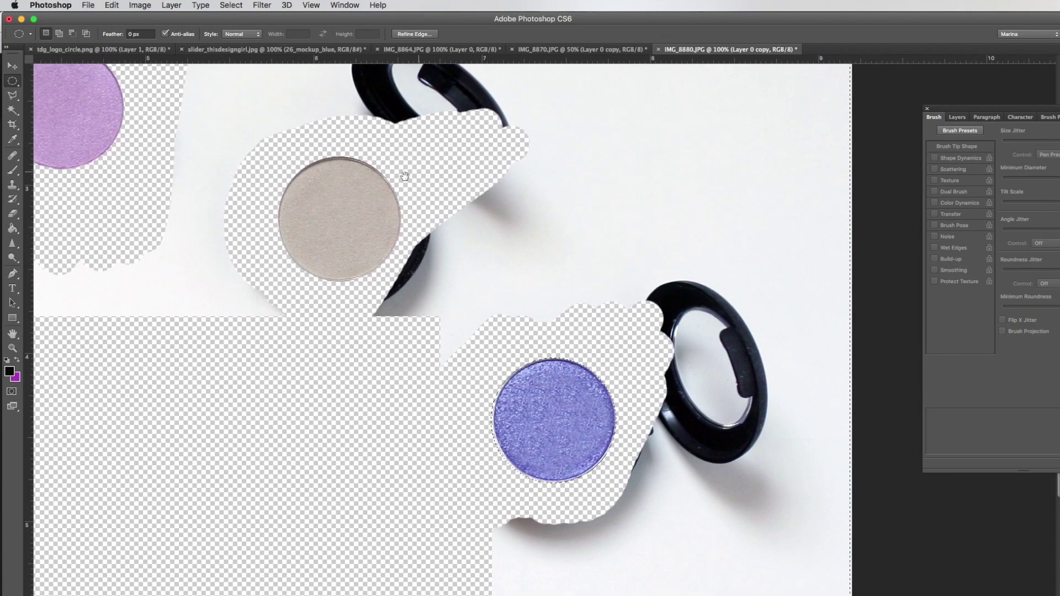
key(super+d)
click(12, 81)
click(55, 78)
drag(642, 166, 844, 426)
scroll(566, 329, down, 10)
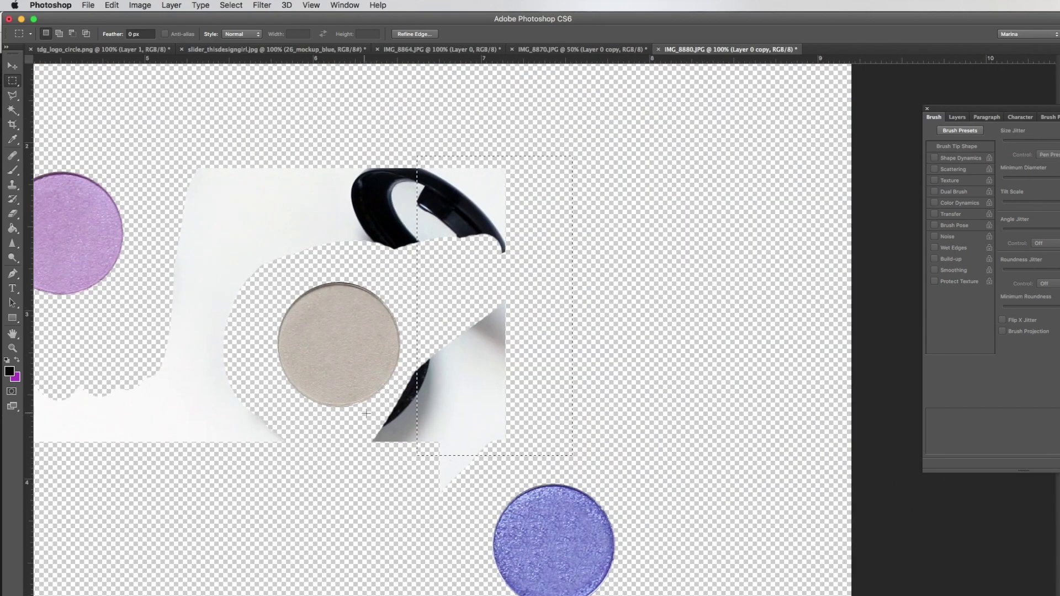
drag(391, 391, 421, 419)
Step: Select the remaining fragments on the left, delete them, and deselect
scroll(421, 419, left, 10)
drag(615, 249, 452, 449)
scroll(452, 448, left, 8)
mouse_move(282, 211)
mouse_down()
mouse_move(519, 446)
mouse_move(566, 590)
mouse_up()
key(BackSpace)
key(super+d)
drag(800, 260, 698, 228)
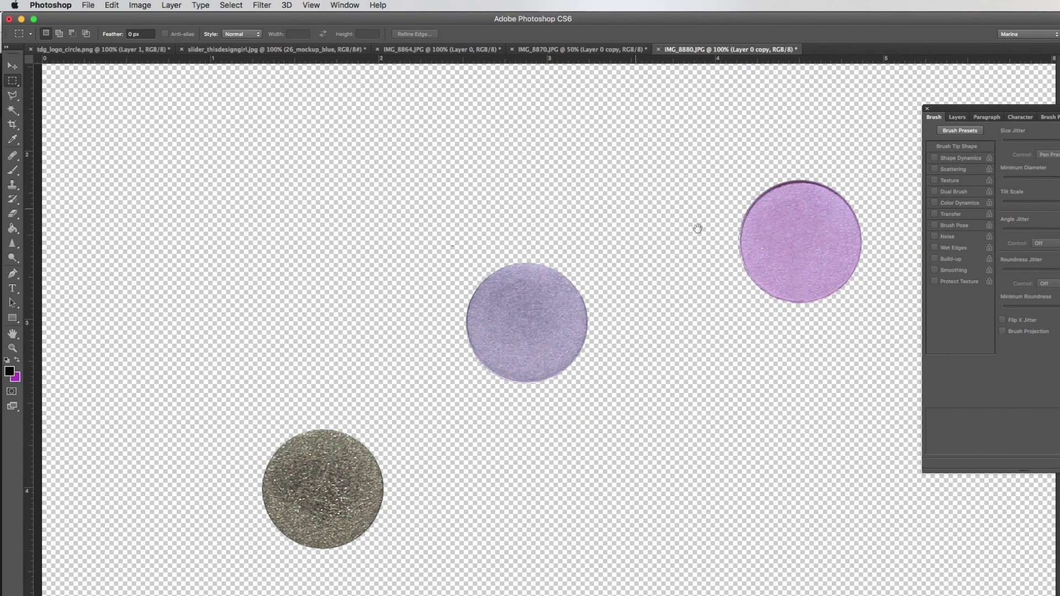
click(957, 117)
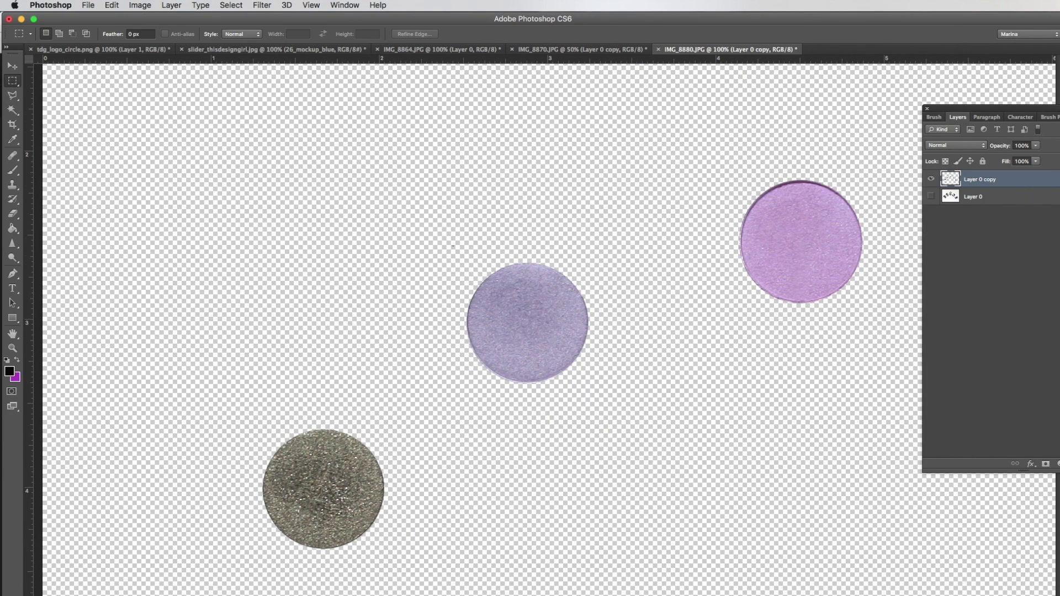
Step: Add a black-filled Layer 1 beneath Layer 0 copy as a backdrop
key(super+shift+alt+n)
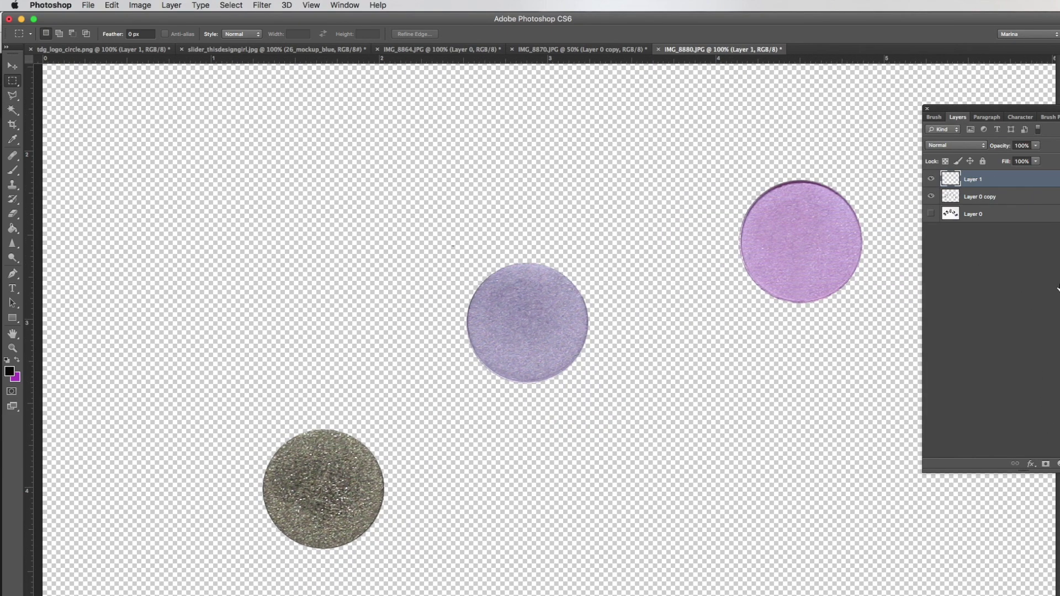
click(112, 6)
click(114, 189)
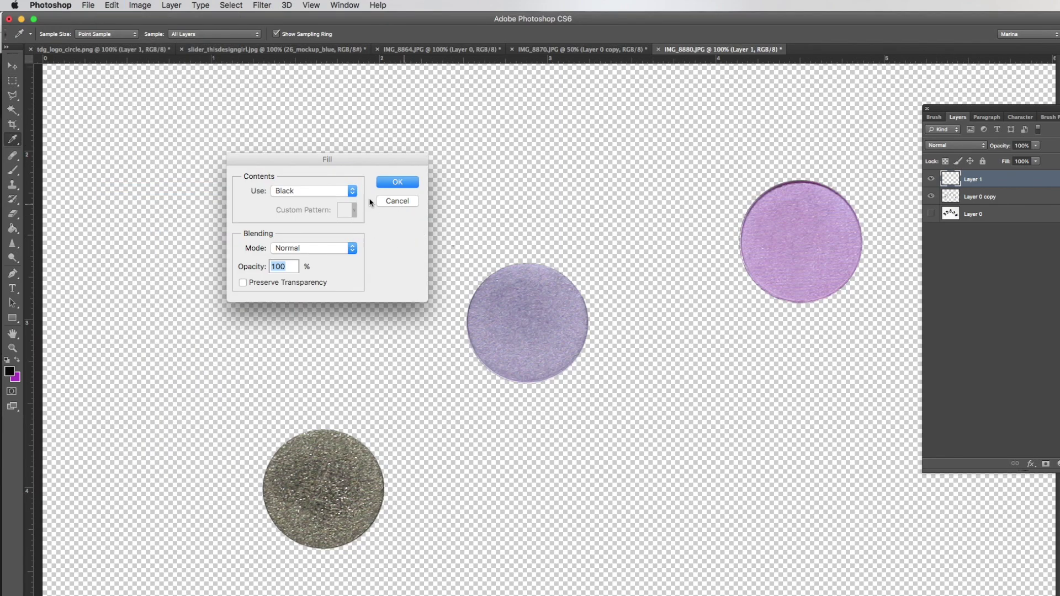
click(398, 182)
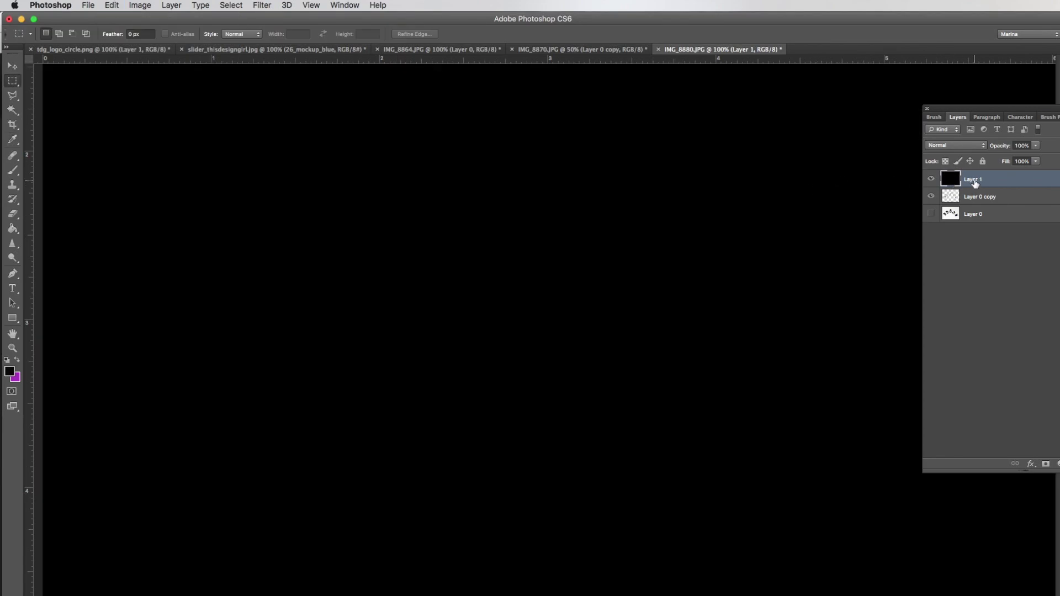
drag(974, 184, 975, 205)
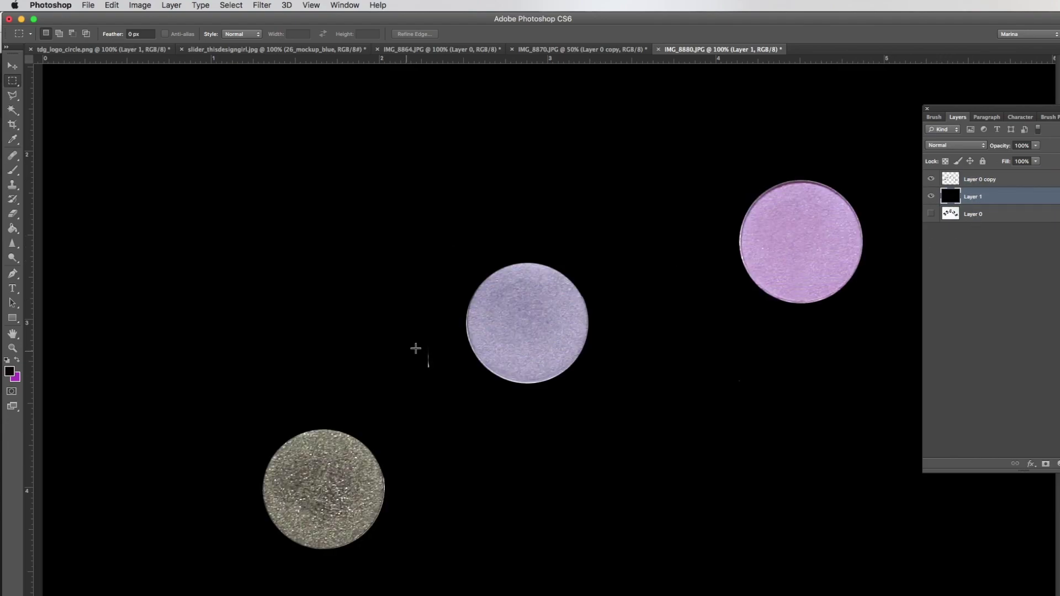
Step: Inspect the pans against black and select stray specks near the lilac and blue pans
drag(388, 311, 262, 230)
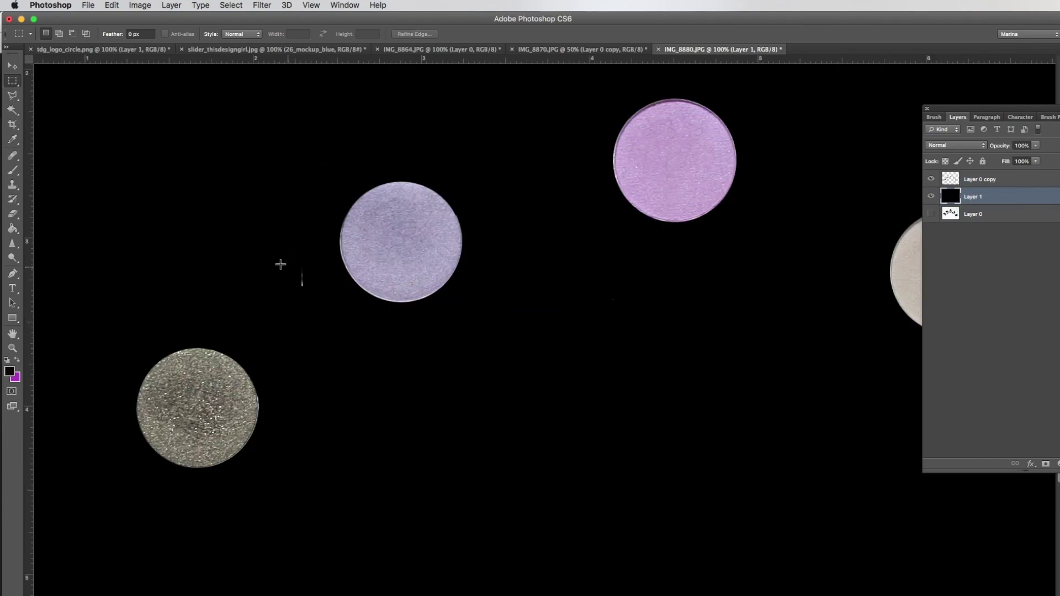
click(991, 185)
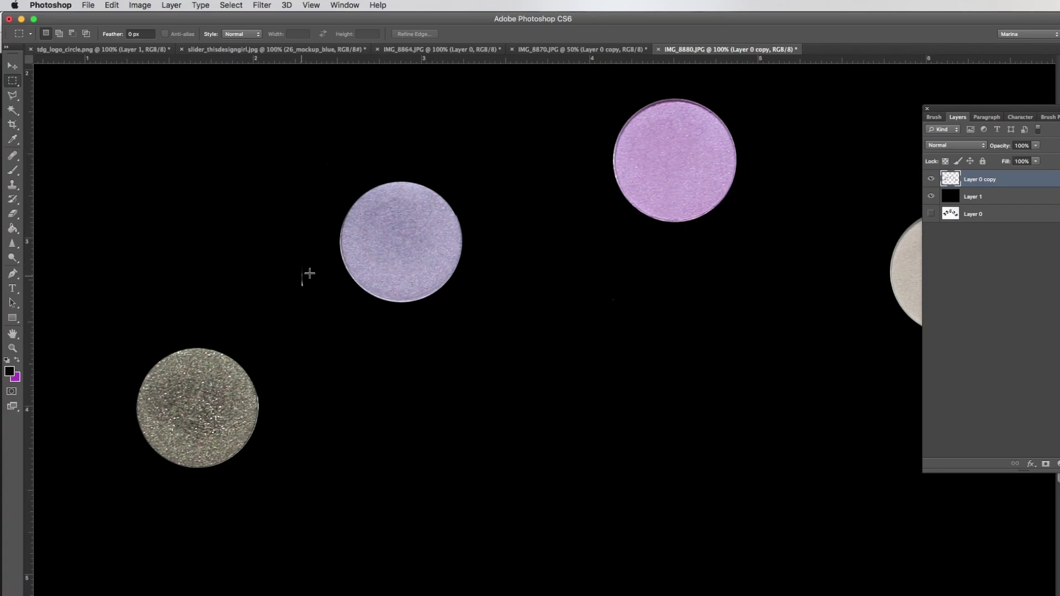
drag(284, 260, 312, 311)
drag(721, 355, 303, 359)
drag(649, 355, 699, 390)
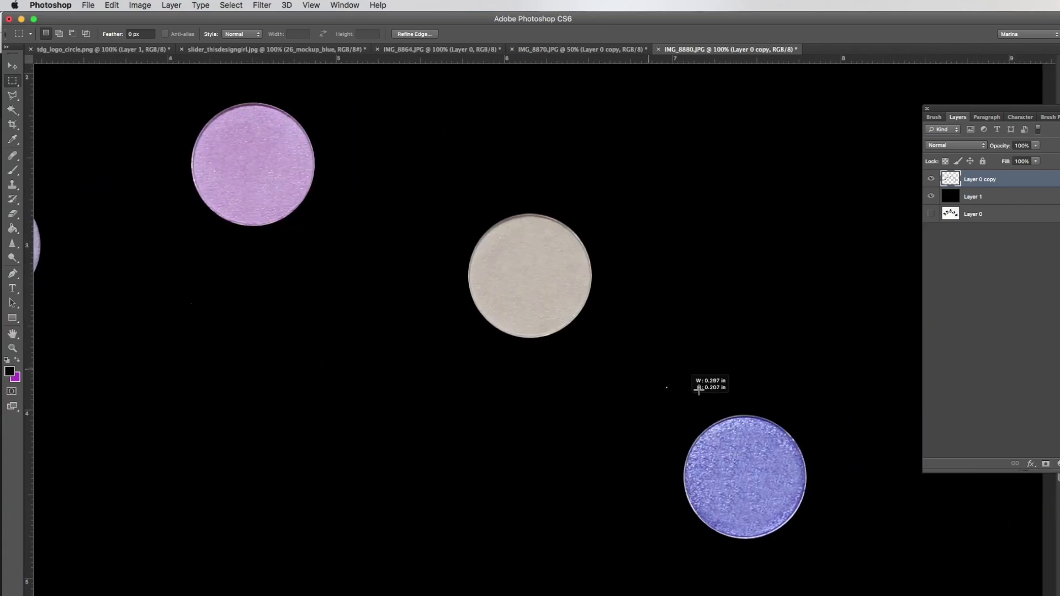
scroll(386, 386, down, 5)
scroll(237, 424, right, 3)
drag(554, 417, 777, 432)
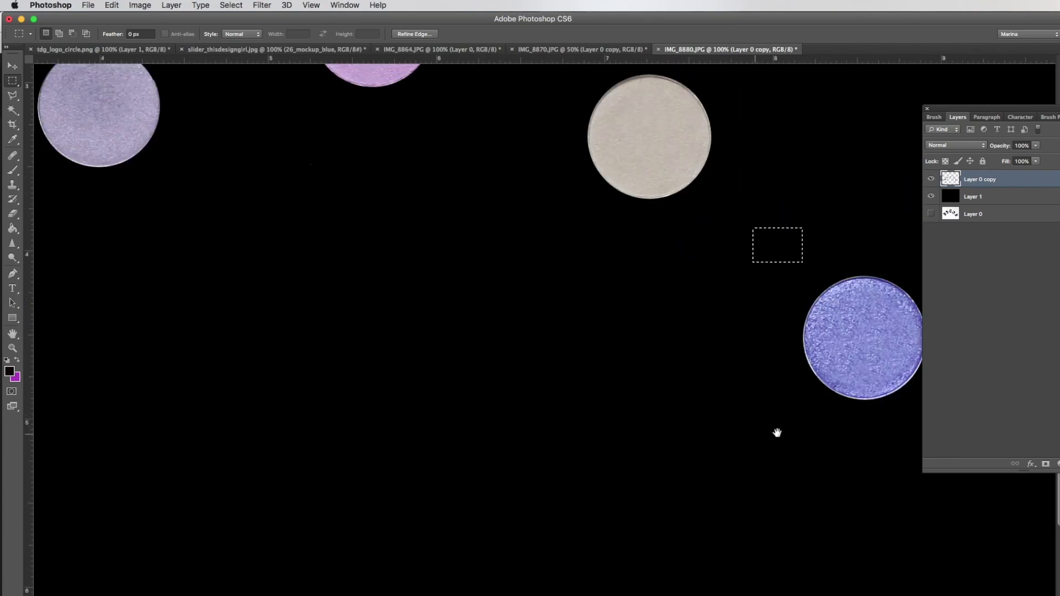
scroll(777, 433, left, 15)
scroll(429, 440, up, 2)
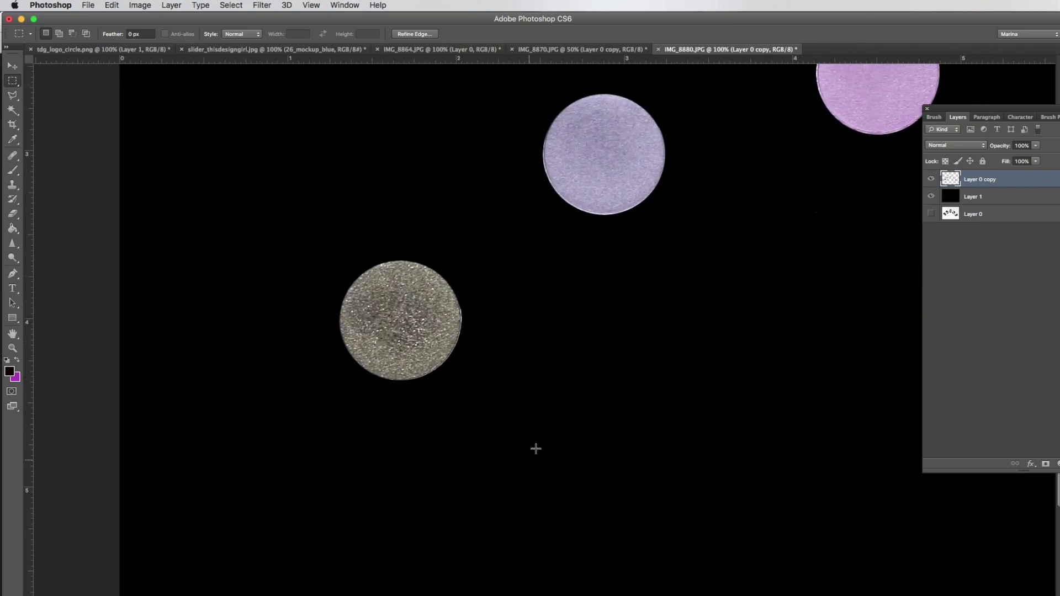
Step: Deselect, then hide and delete the black Layer 1
click(535, 448)
click(933, 197)
click(998, 204)
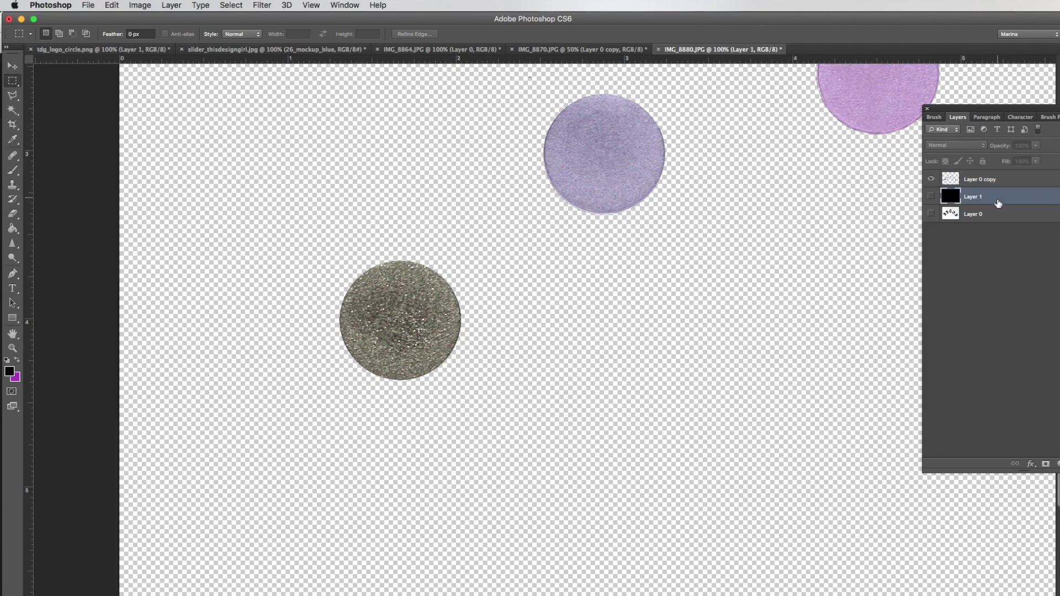
key(BackSpace)
Step: Rename Layer 0 to ORIGINAL and its copy to EYESHADOW 1
drag(974, 108, 1007, 349)
key(super+minus)
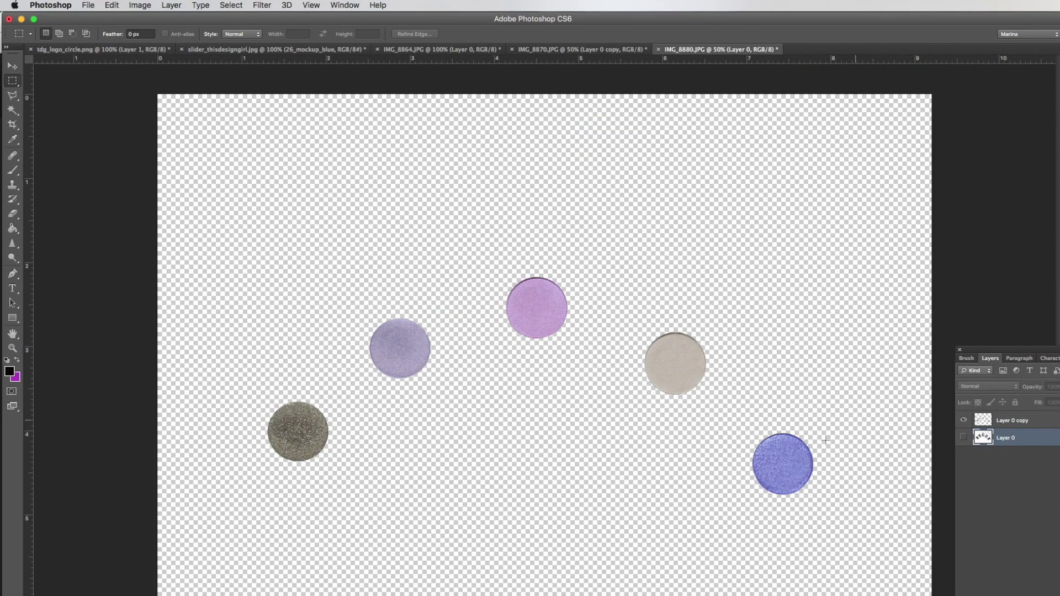
double_click(1008, 440)
text(ORIGINAL)
key(shift+Tab)
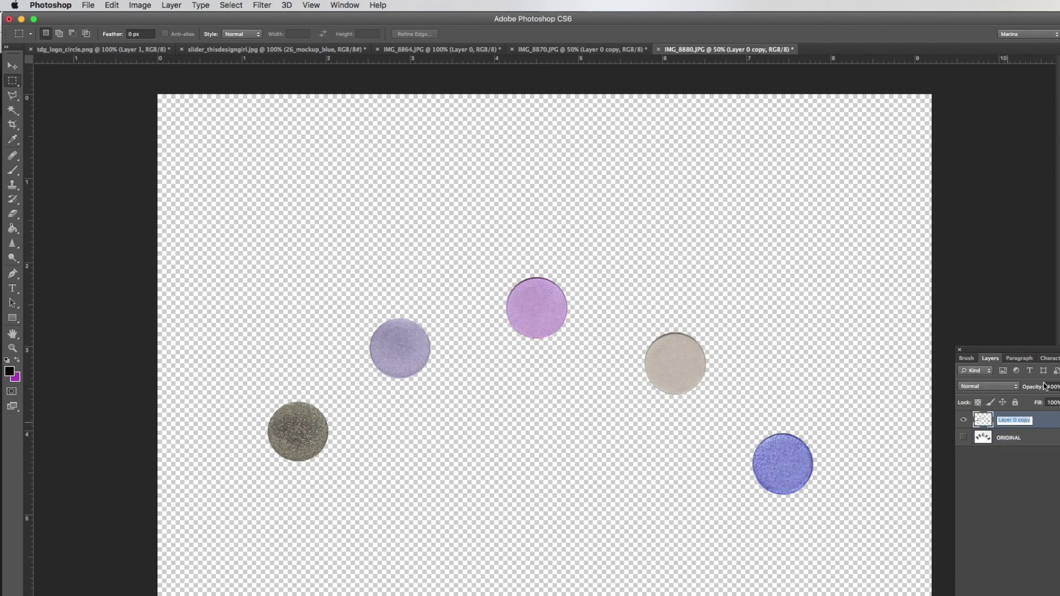
text(EYESHADOW 1)
key(Return)
Step: Duplicate the EYESHADOW 1 layer twice
right_click(1003, 423)
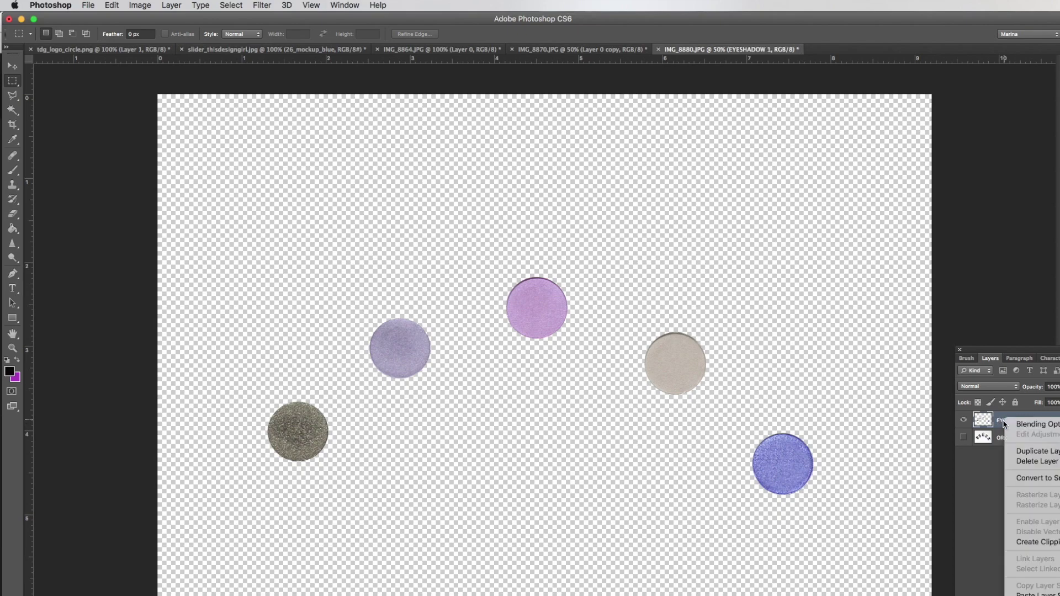
click(1028, 456)
click(733, 326)
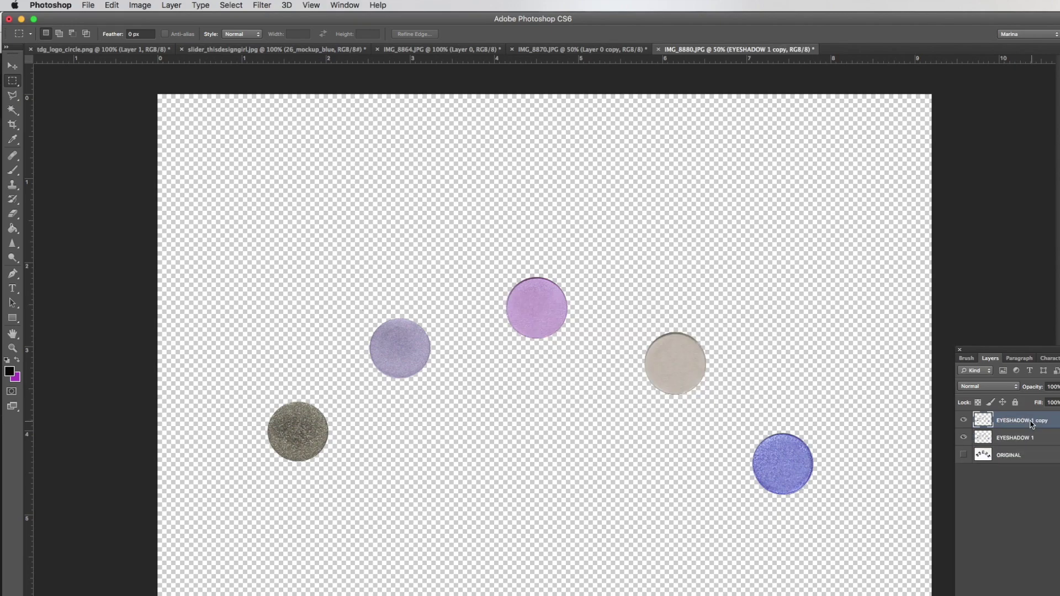
right_click(1028, 423)
click(1052, 452)
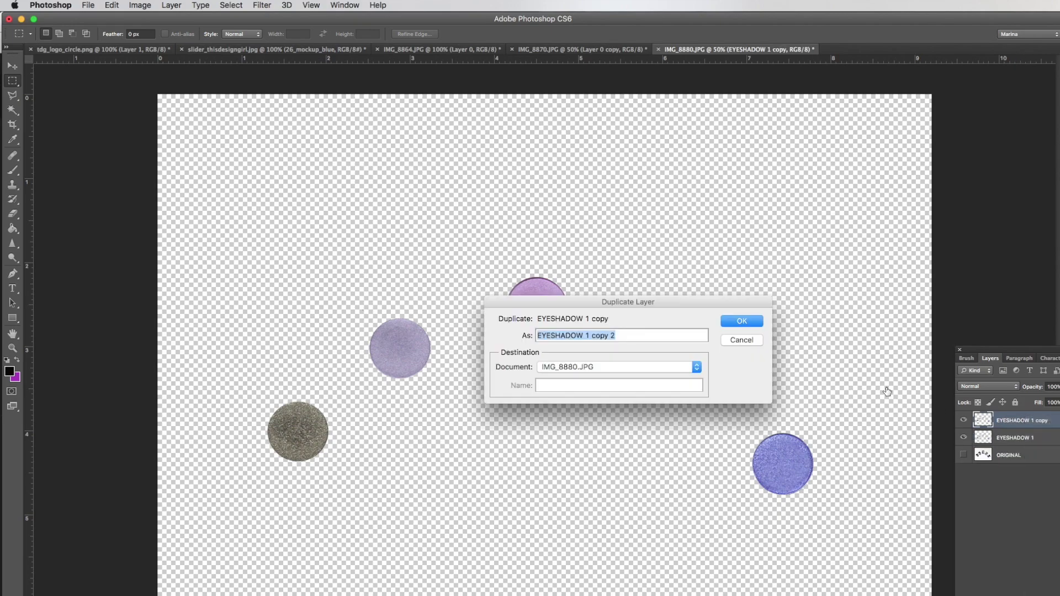
click(756, 326)
Step: Rename both new copies to EYESHADOW 2
double_click(1019, 421)
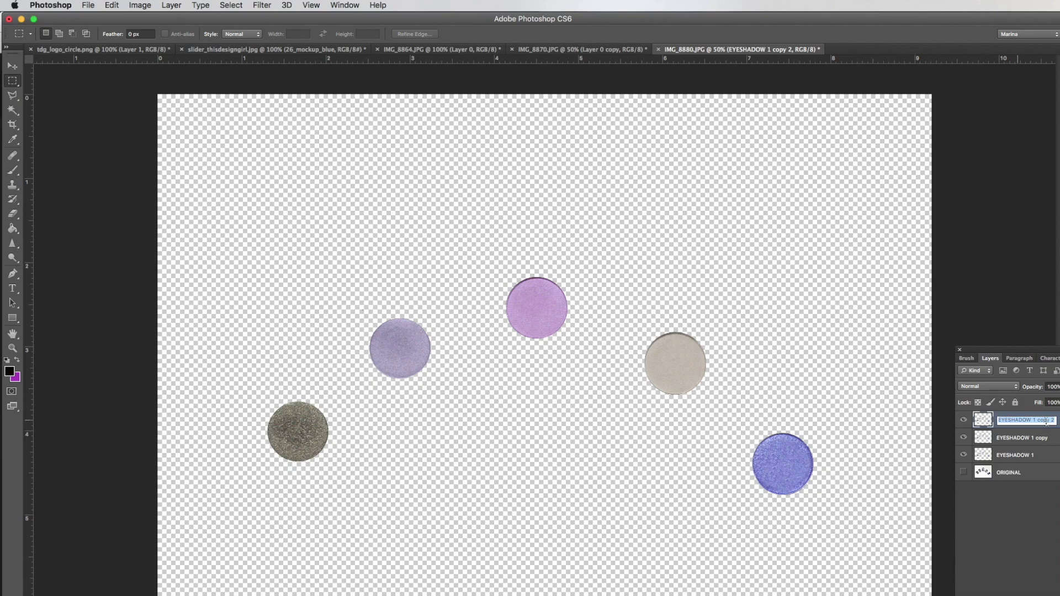
drag(1033, 421, 1055, 421)
text(2)
key(Return)
double_click(1036, 438)
click(1041, 438)
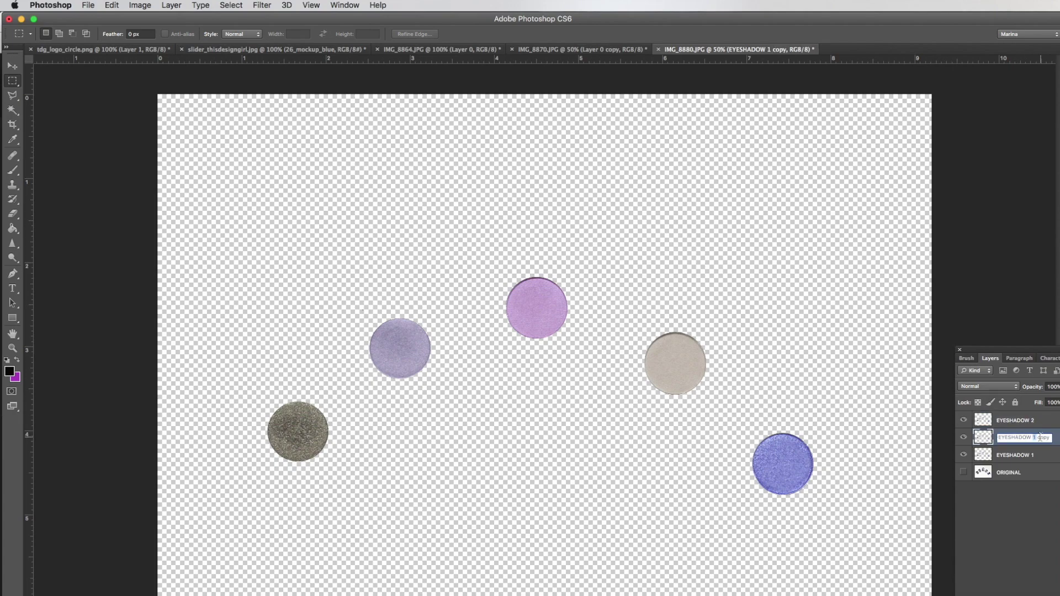
drag(1035, 437, 1050, 437)
text(2)
key(Return)
Step: Desaturate one copy with Cmd+Shift+U and name it EYESHADOW BW
click(1015, 455)
drag(963, 420, 963, 447)
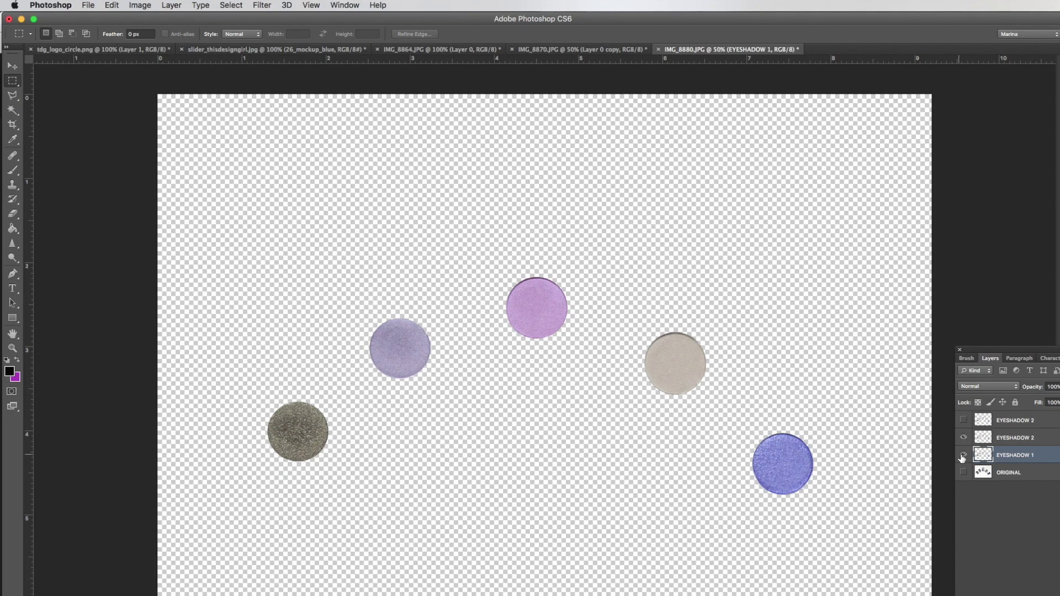
click(1022, 441)
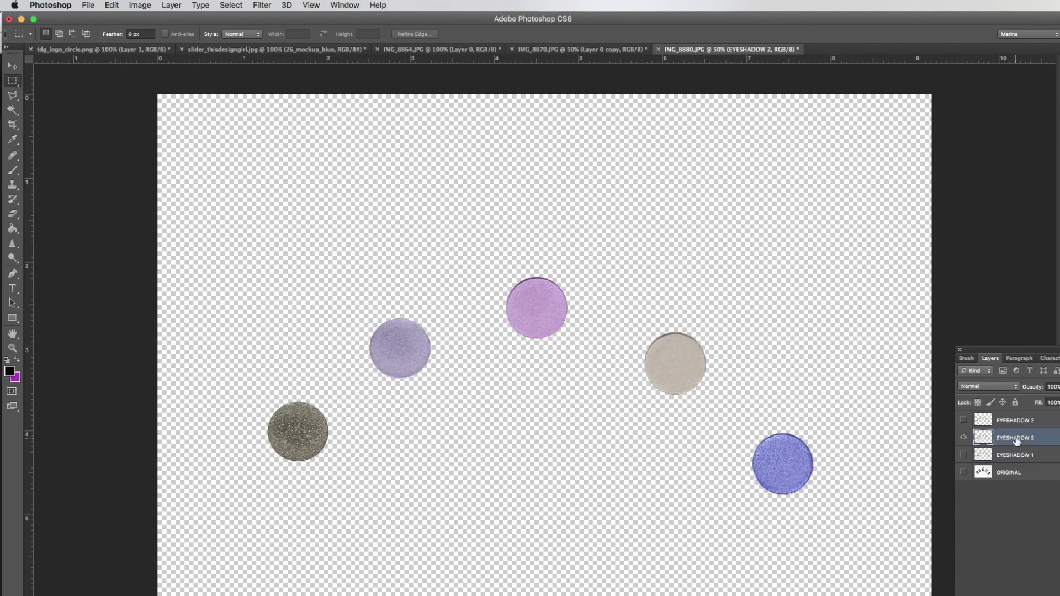
mouse_move(1006, 352)
mouse_down()
mouse_move(968, 312)
mouse_move(983, 293)
mouse_up()
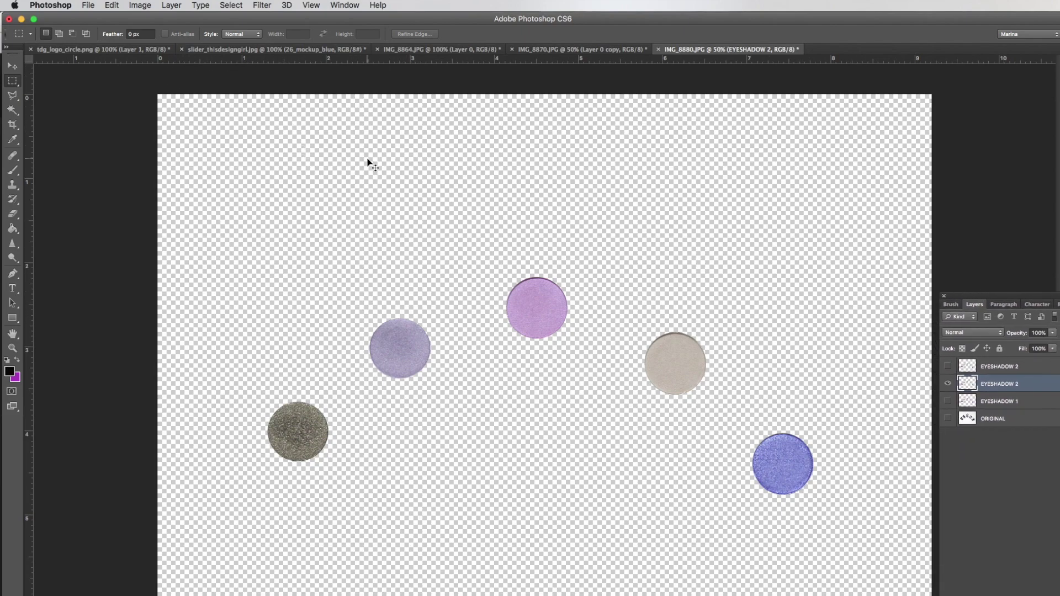
key(super+shift+u)
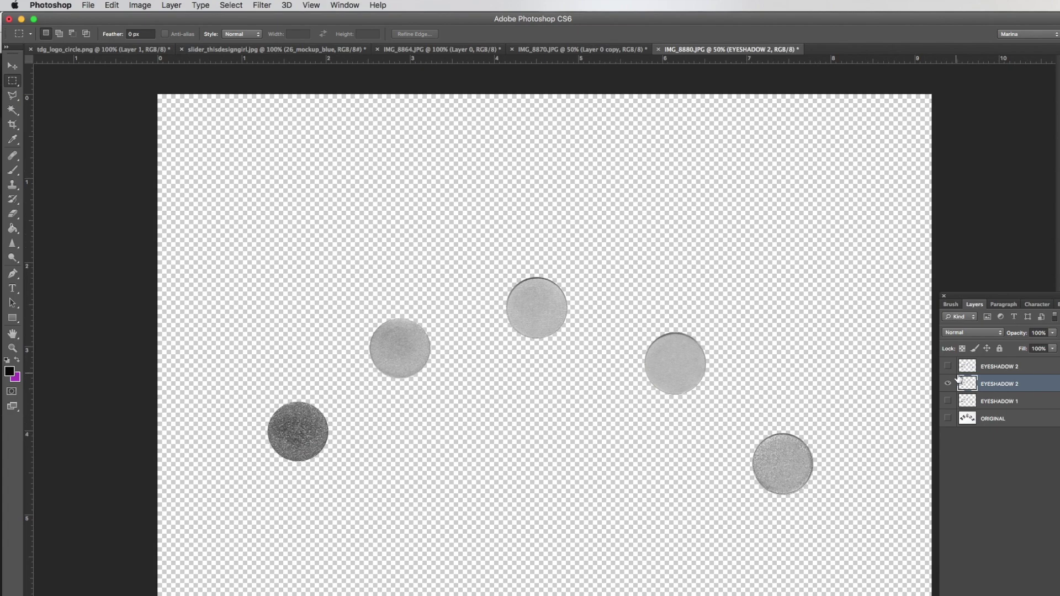
double_click(1016, 384)
text(3)
key(Return)
Step: Hide EYESHADOW BW, show EYESHADOW 1, and switch to Adobe Color in Chrome
click(948, 384)
click(948, 401)
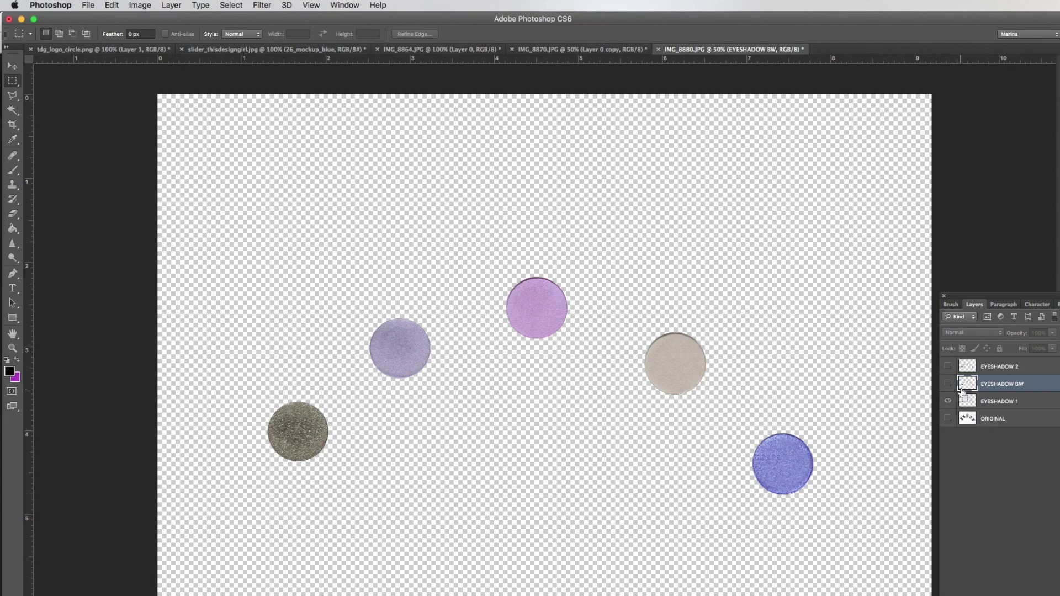
key(super+Tab)
key(super+Tab)
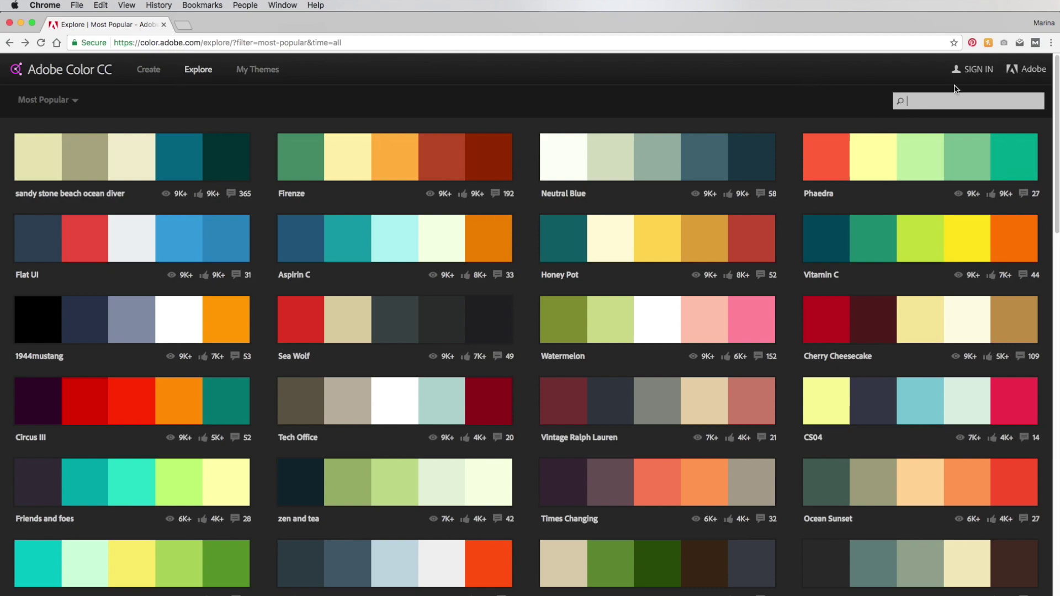
Step: Search Adobe Color for 'makeup' themes and scroll through the results
text(makeup)
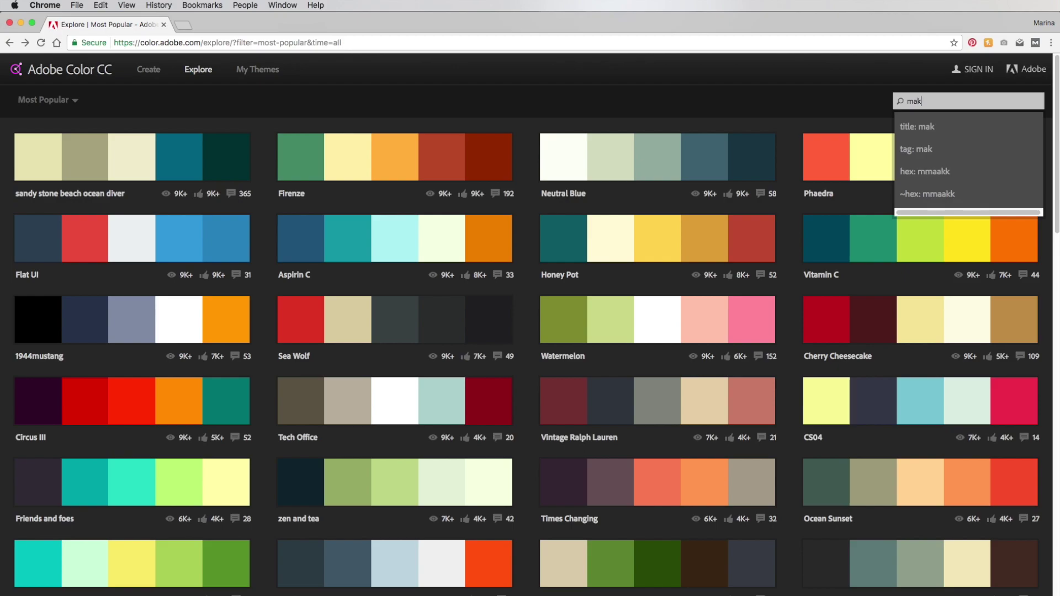
key(Return)
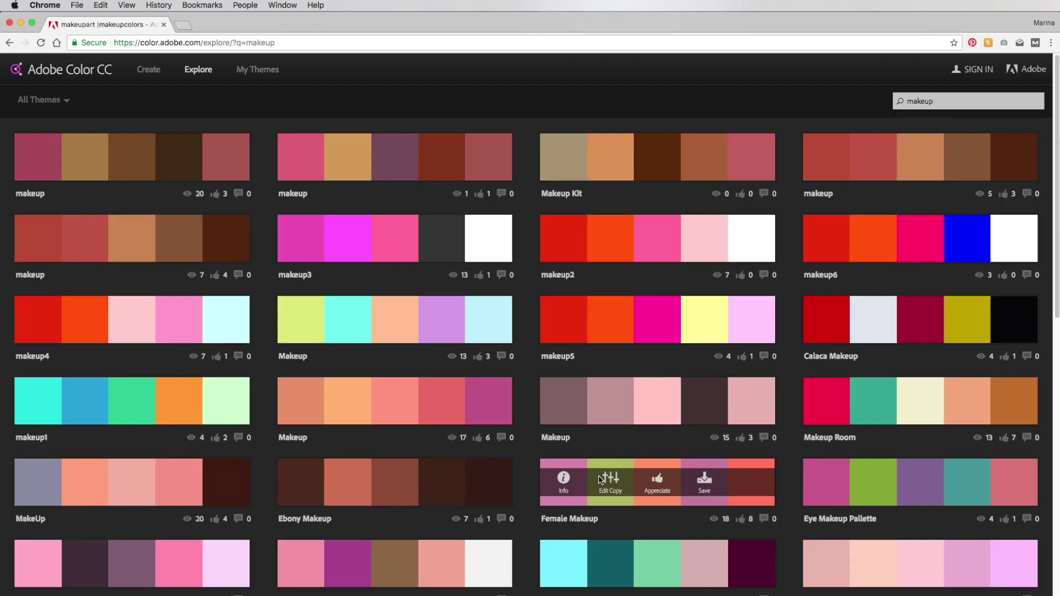
scroll(607, 454, down, 3)
scroll(611, 351, down, 7)
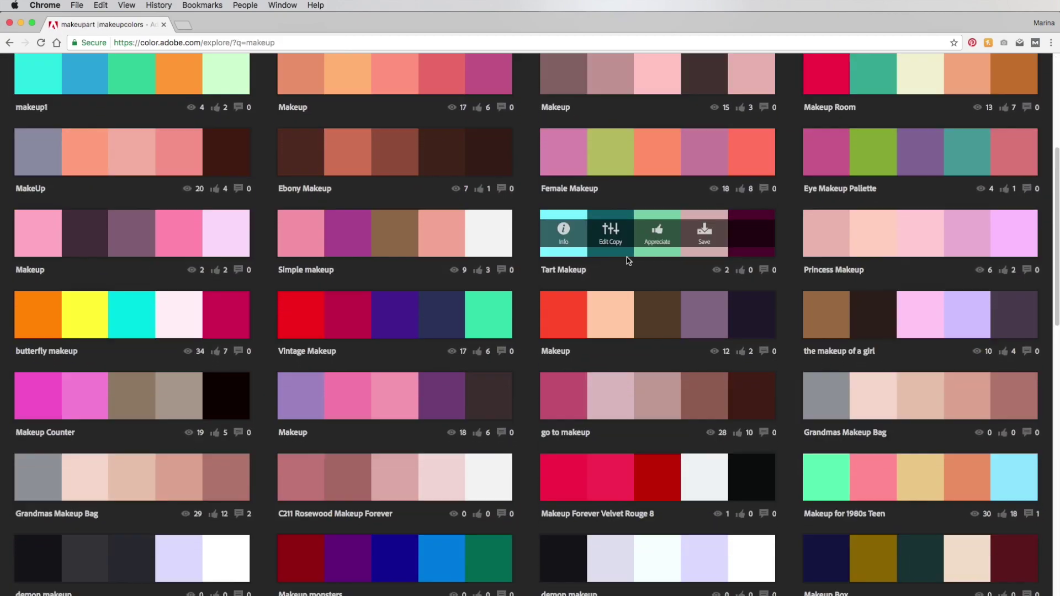
scroll(636, 251, down, 2)
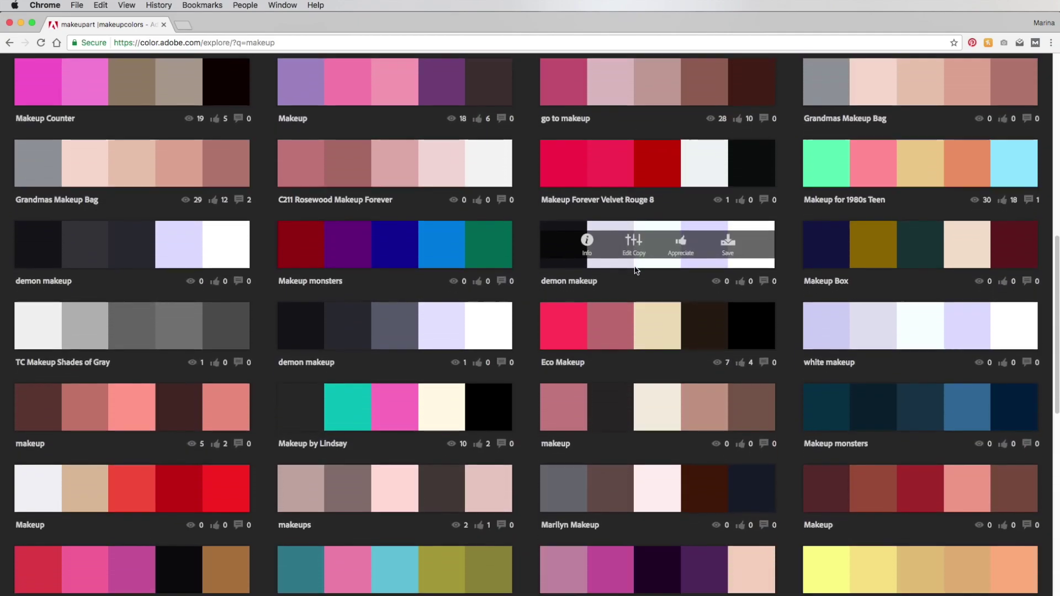
scroll(636, 254, down, 1)
scroll(636, 254, up, 2)
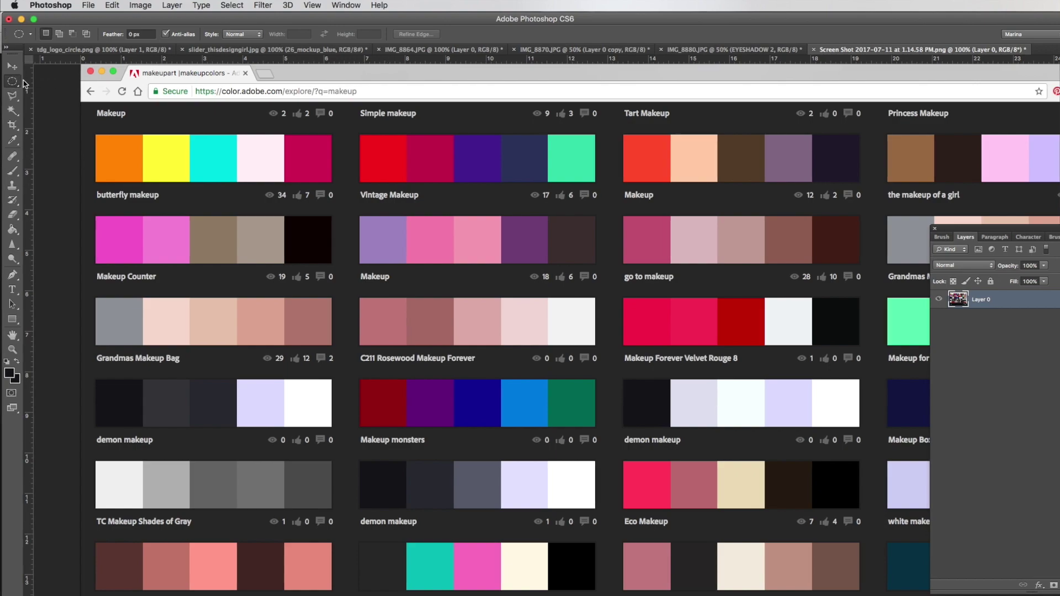
Step: Select the butterfly makeup palette with the Rectangular Marquee and copy it
key(shift+m)
drag(90, 125, 341, 211)
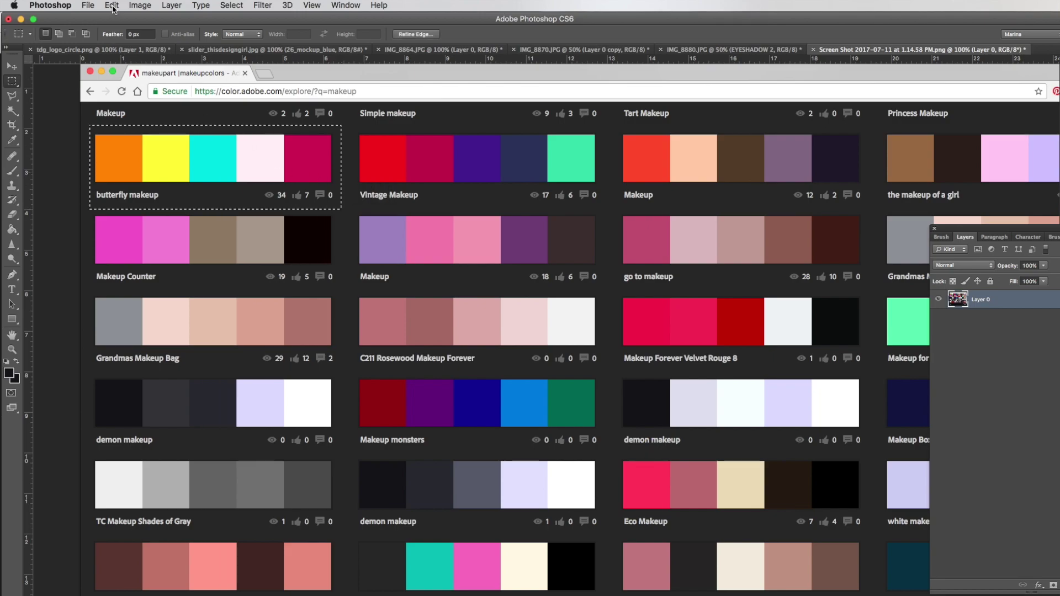
click(111, 5)
click(123, 94)
Step: Paste the palette into IMG_8880.JPG and move it to the top-left corner
key(ctrl+shift+Tab)
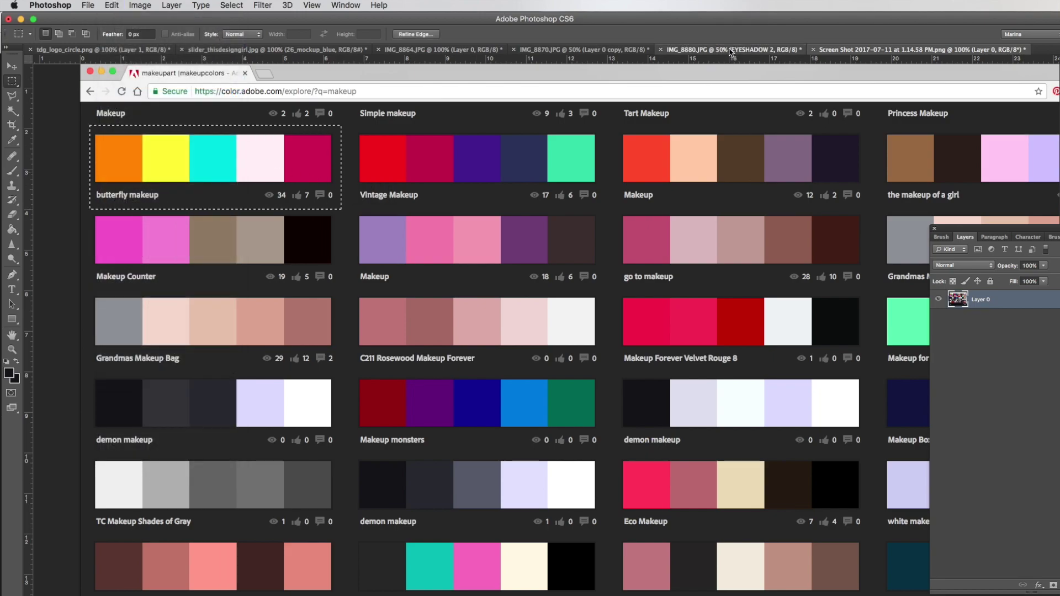
click(112, 5)
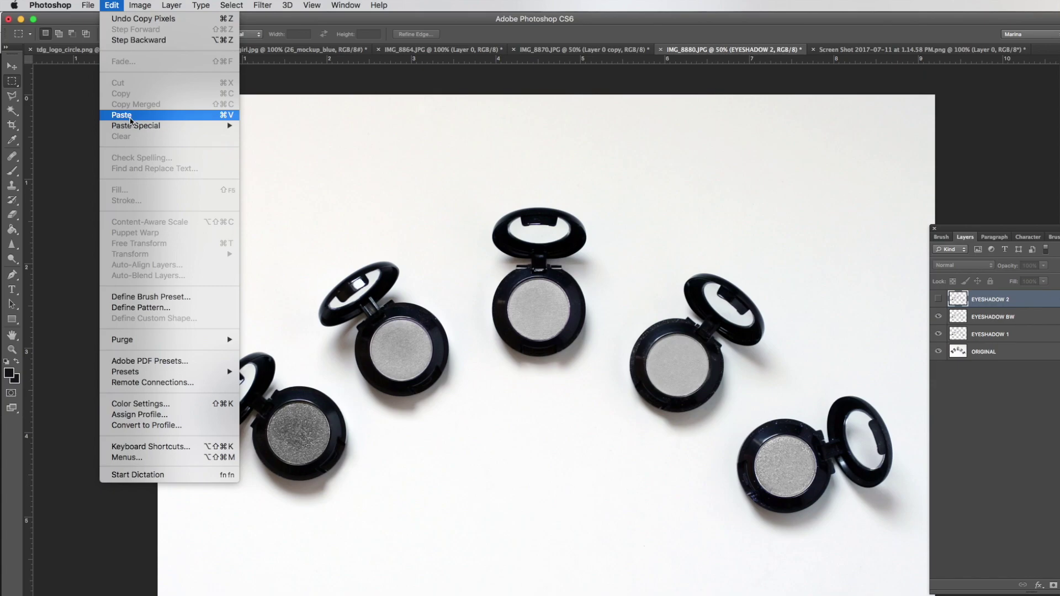
click(121, 118)
click(12, 66)
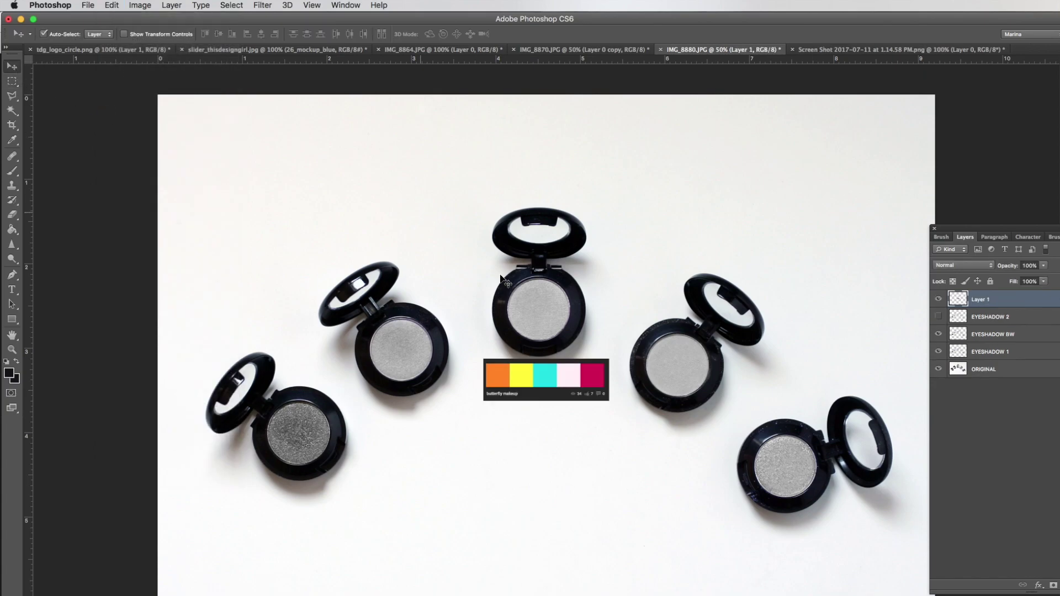
drag(521, 380, 250, 142)
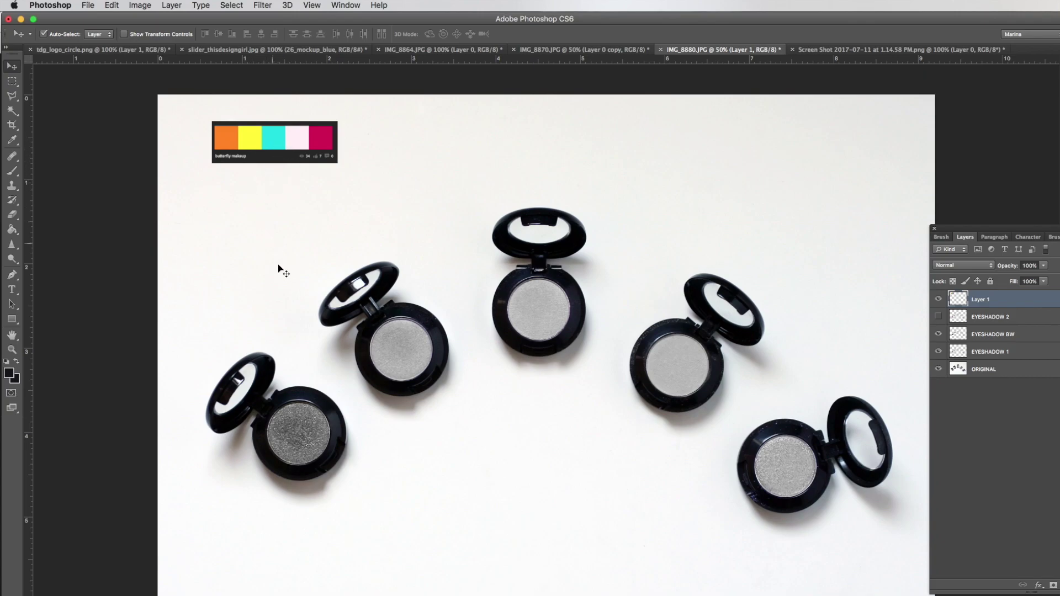
click(983, 336)
Step: Toggle the greyscale layer to compare, zoom to 66.7%, and move the palette into view
click(939, 335)
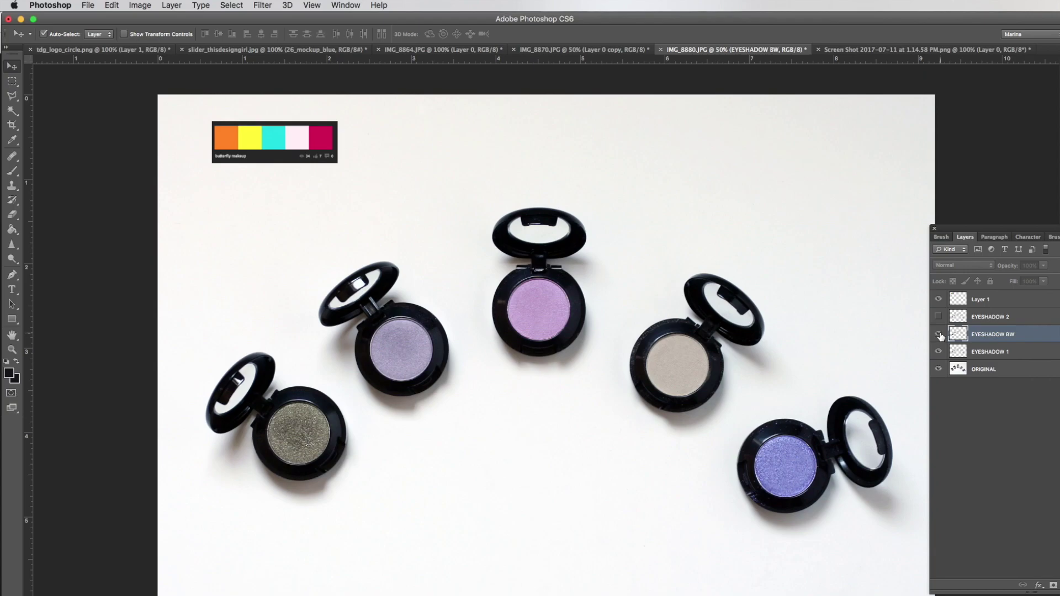
click(939, 335)
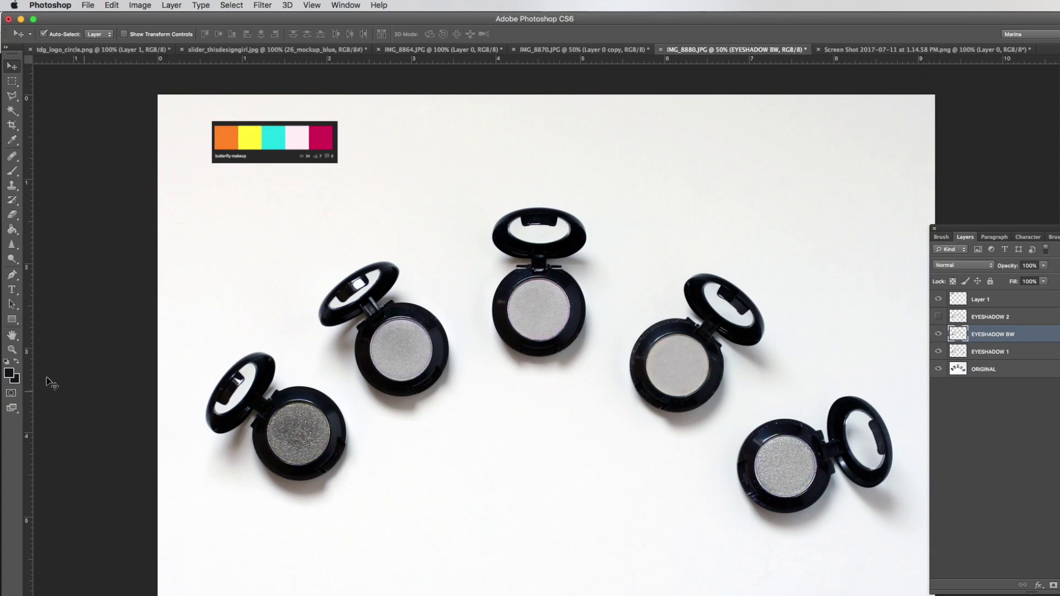
click(11, 350)
click(290, 415)
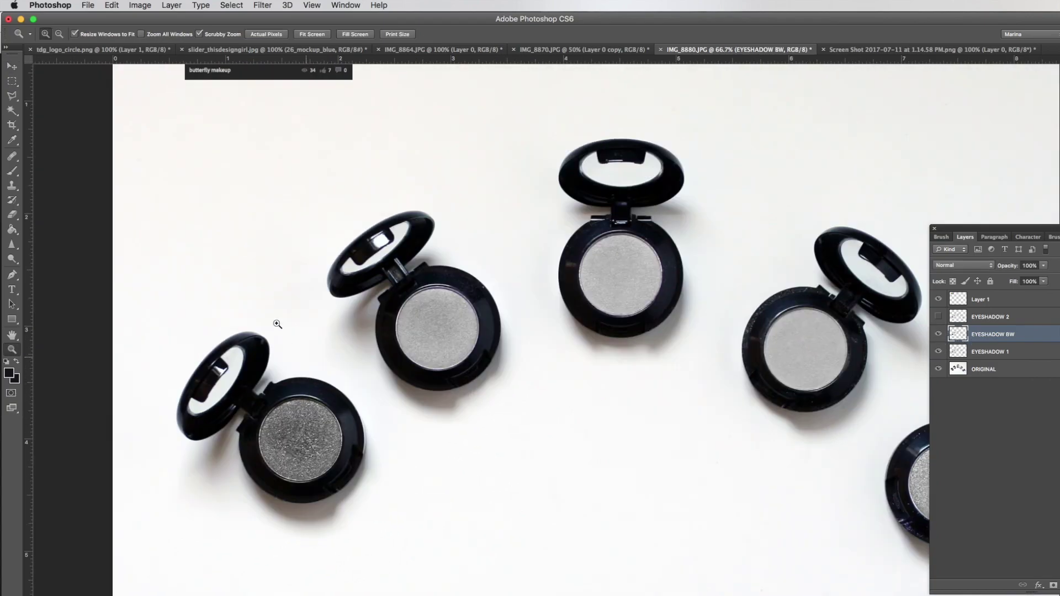
click(12, 66)
drag(230, 72, 200, 231)
Step: Sample the palette's orange and zoom in on the lower-left eyeshadow pan
click(11, 139)
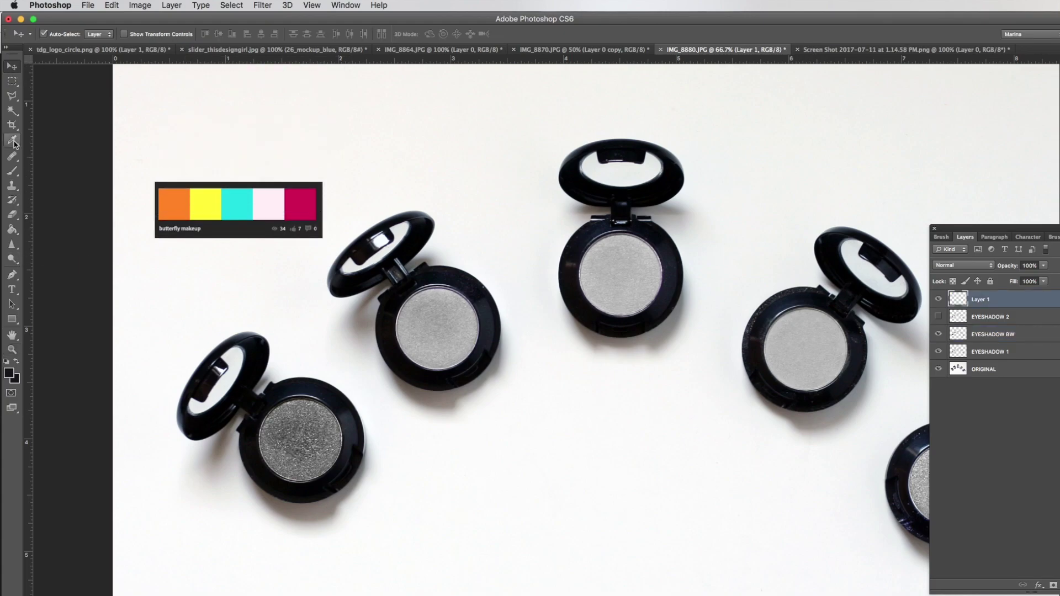
click(178, 196)
click(175, 205)
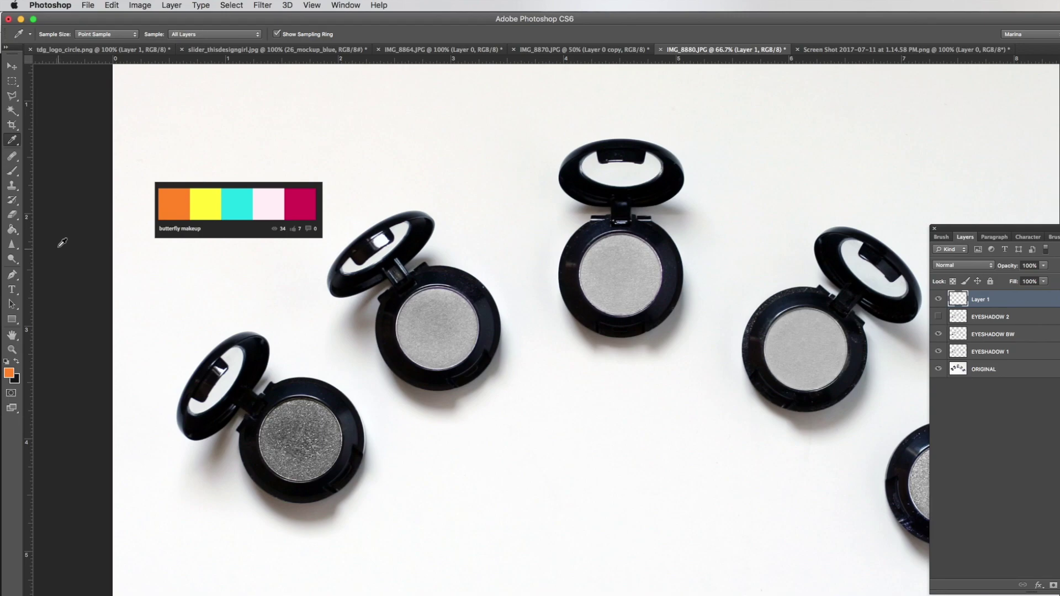
click(12, 349)
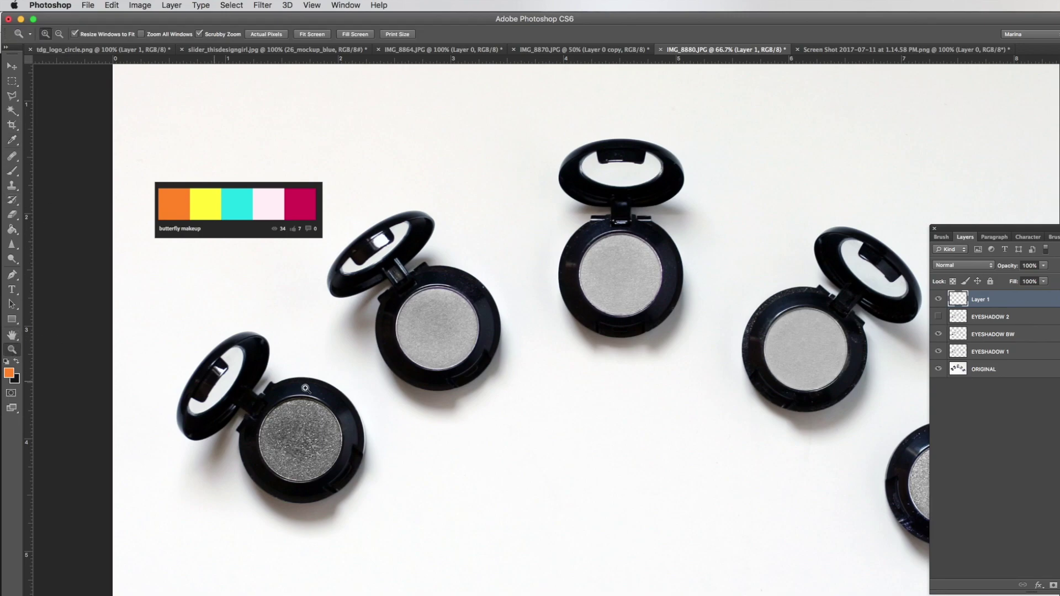
click(306, 440)
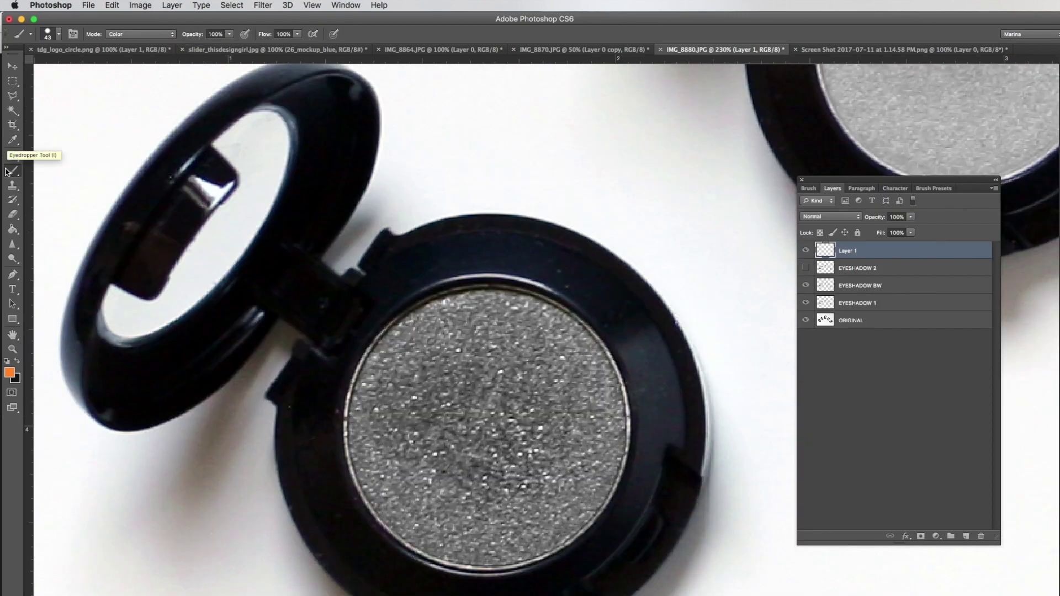
Step: Set the Brush tool to Color blend mode at 50% opacity
click(13, 172)
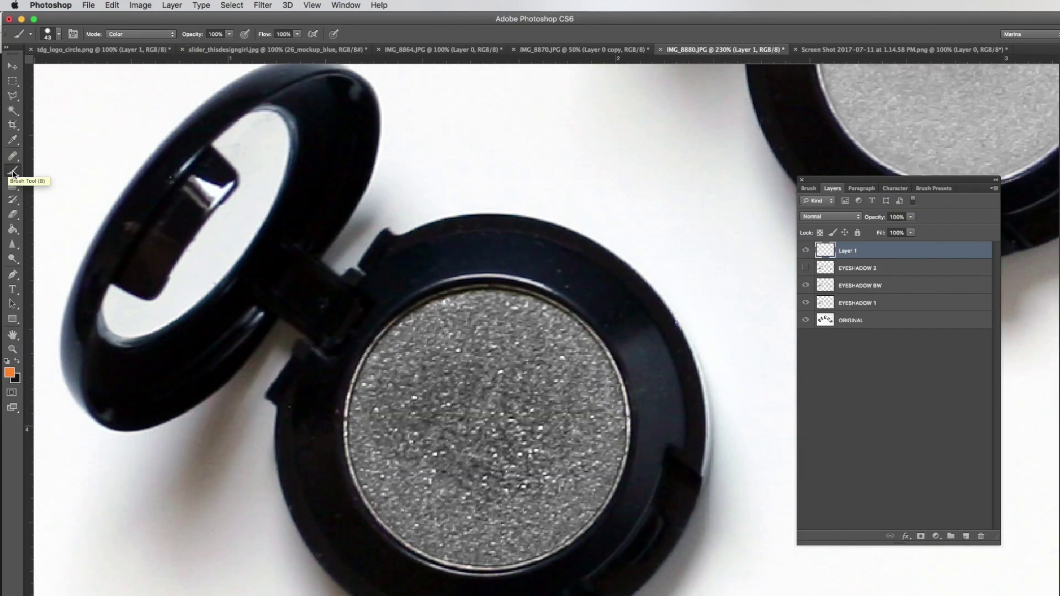
right_click(13, 173)
click(169, 35)
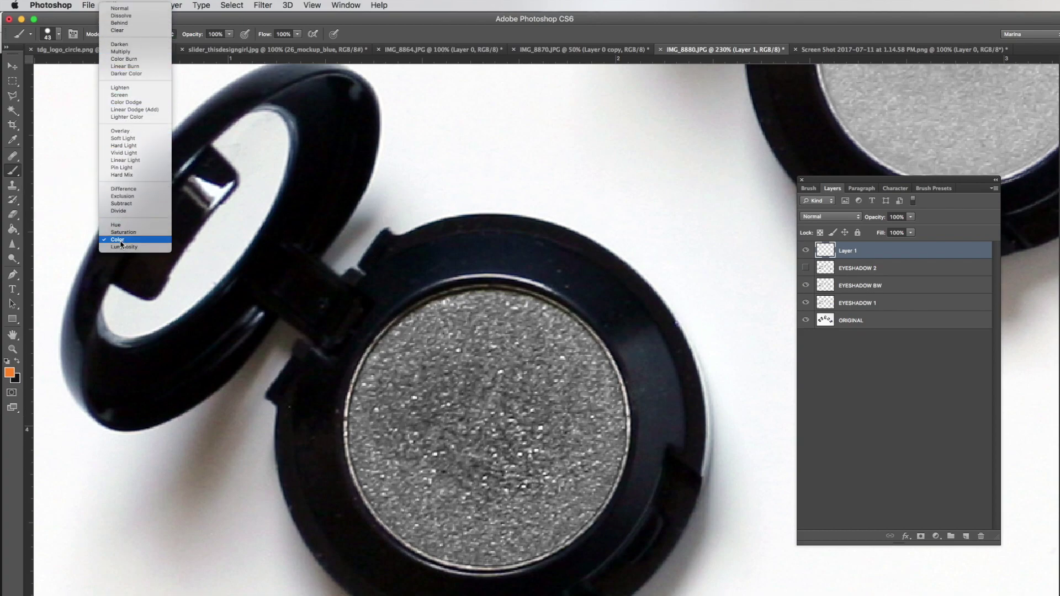
click(237, 41)
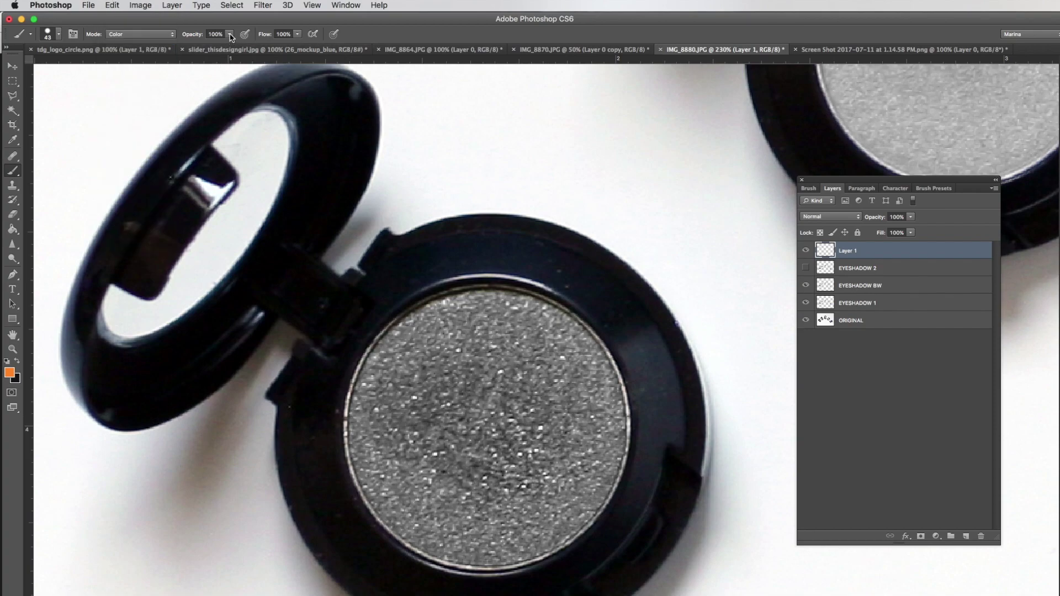
click(229, 34)
drag(225, 48, 213, 46)
click(214, 34)
key(Return)
Step: Review the brush tip dynamics, then select the EYESHADOW BW layer to paint on
click(809, 188)
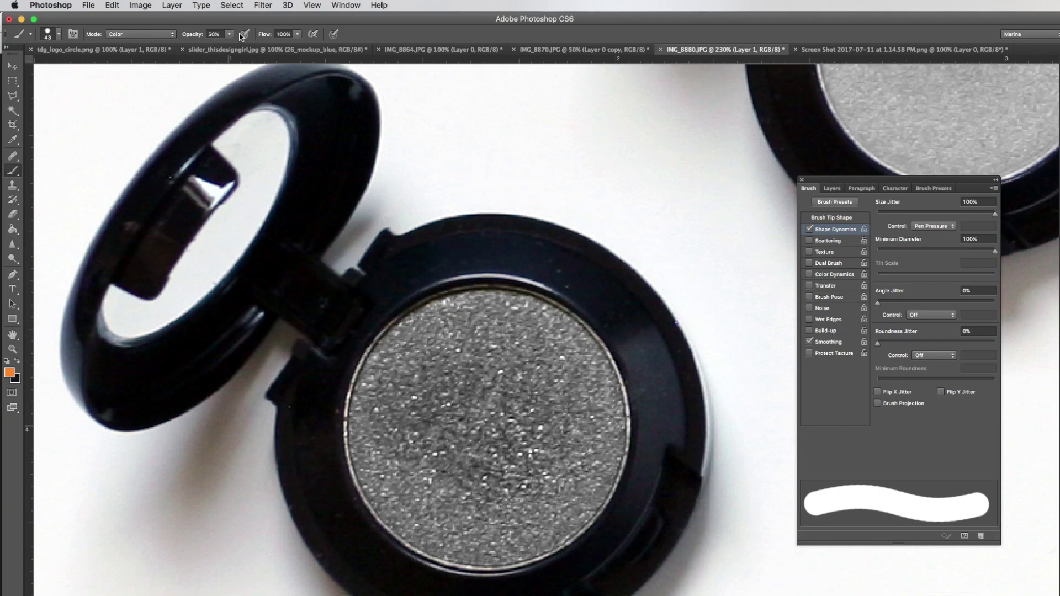
click(832, 189)
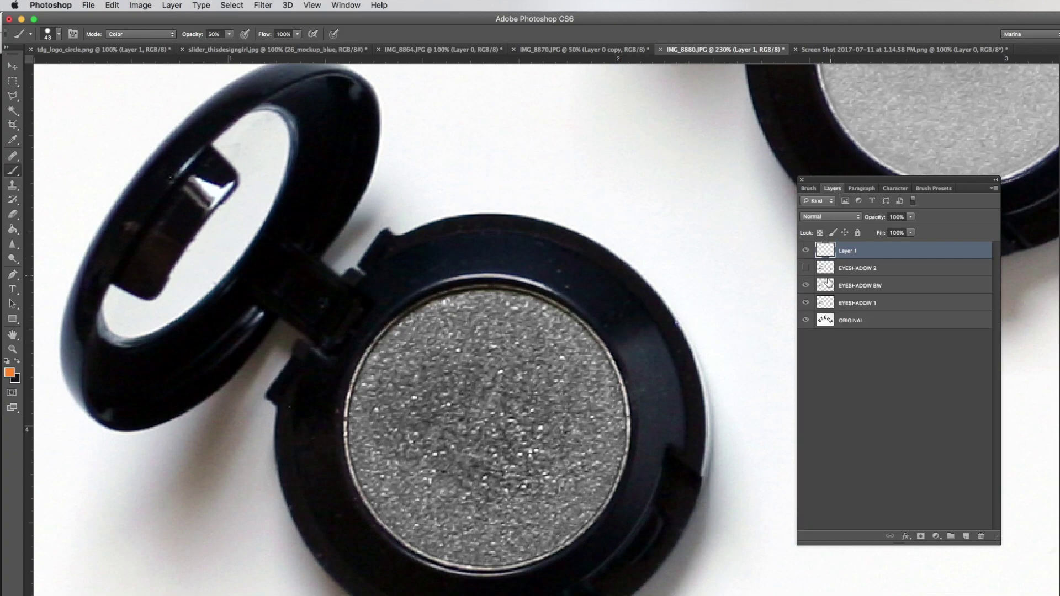
click(849, 287)
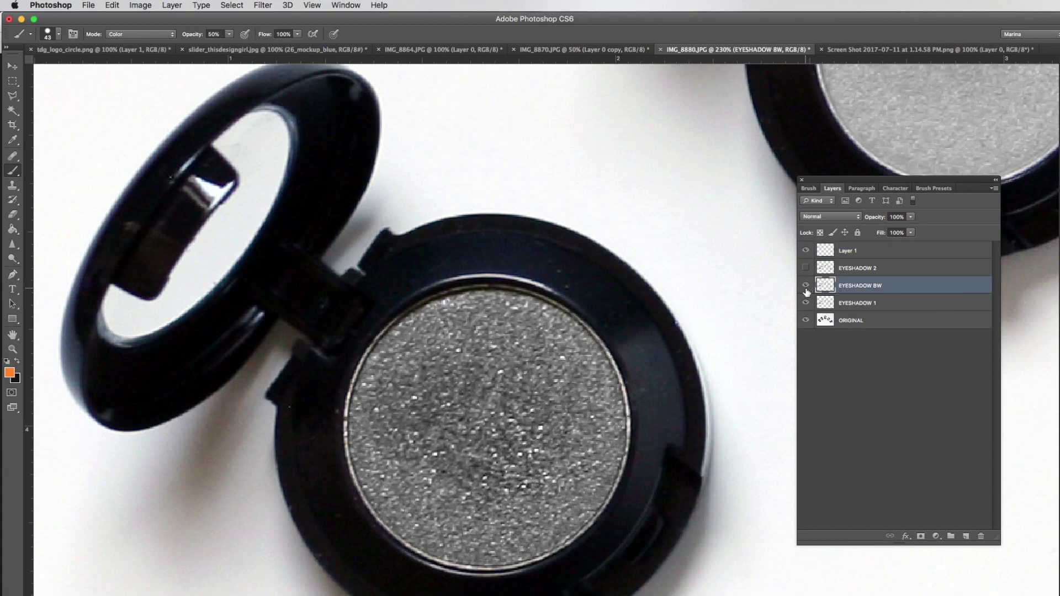
Step: Choose a hard round brush tip and paint orange over the grey pan and its upper edge
click(58, 34)
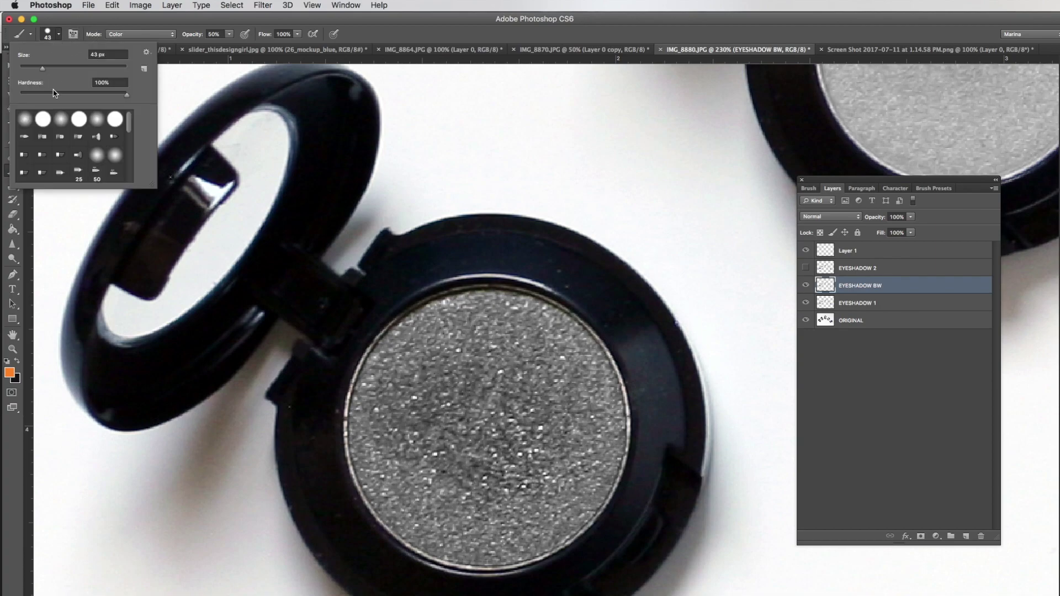
click(44, 122)
click(85, 20)
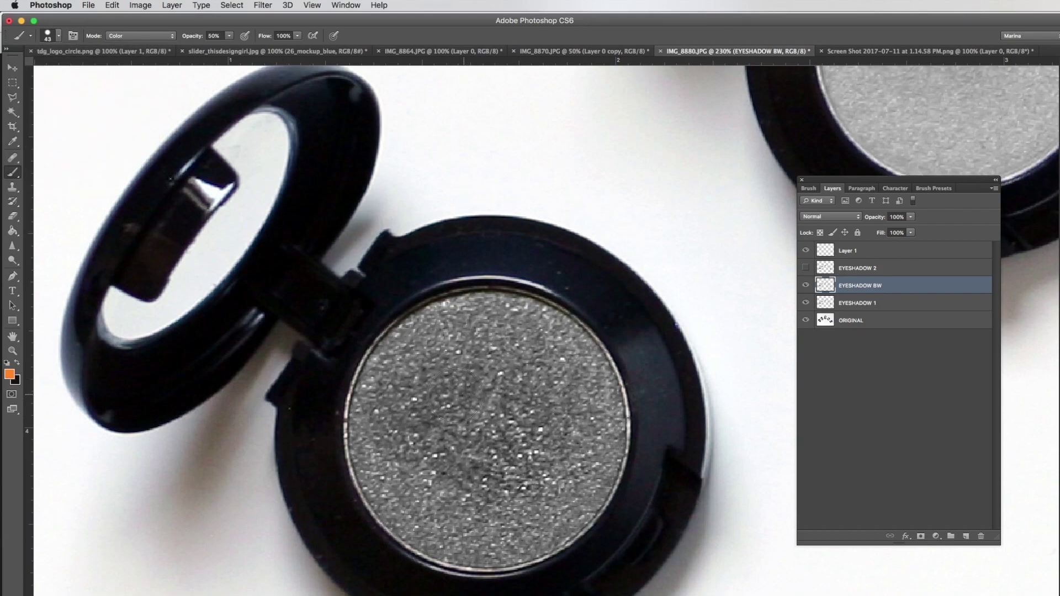
mouse_move(444, 385)
mouse_down()
mouse_move(468, 425)
mouse_move(493, 436)
mouse_move(523, 416)
mouse_move(520, 370)
mouse_move(461, 349)
mouse_move(424, 367)
mouse_move(401, 478)
mouse_move(458, 496)
mouse_move(488, 477)
mouse_move(505, 496)
mouse_move(554, 472)
mouse_move(567, 388)
mouse_move(517, 376)
mouse_move(498, 356)
mouse_move(522, 437)
mouse_move(514, 504)
mouse_move(528, 514)
mouse_move(546, 469)
mouse_move(494, 407)
mouse_move(502, 430)
mouse_up()
drag(417, 348, 469, 322)
click(112, 6)
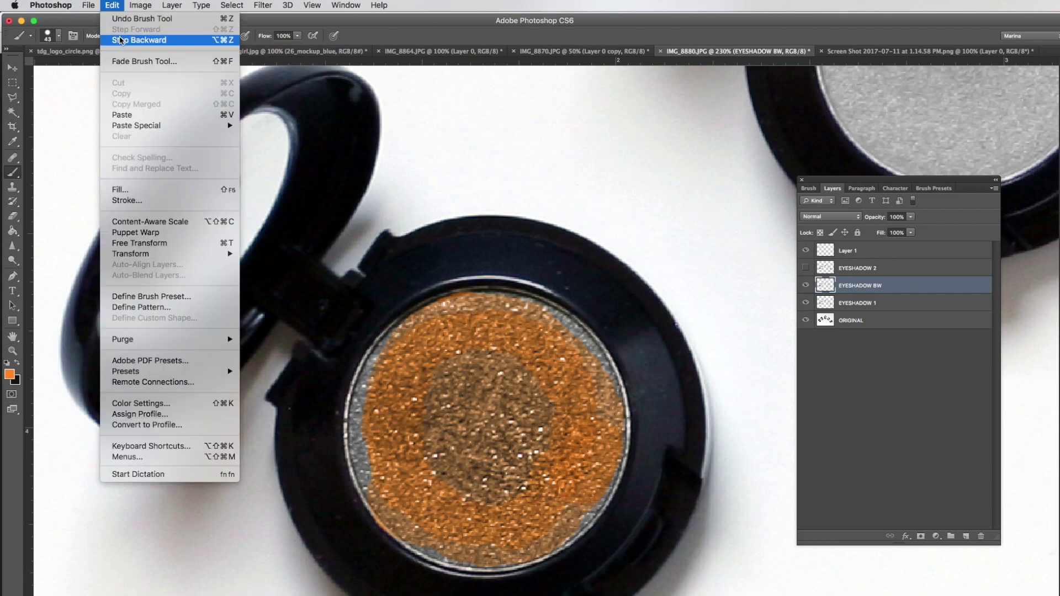
Step: Undo the orange strokes, show Layer 1, and try another orange blob before undoing it
click(119, 41)
key(alt+super+z)
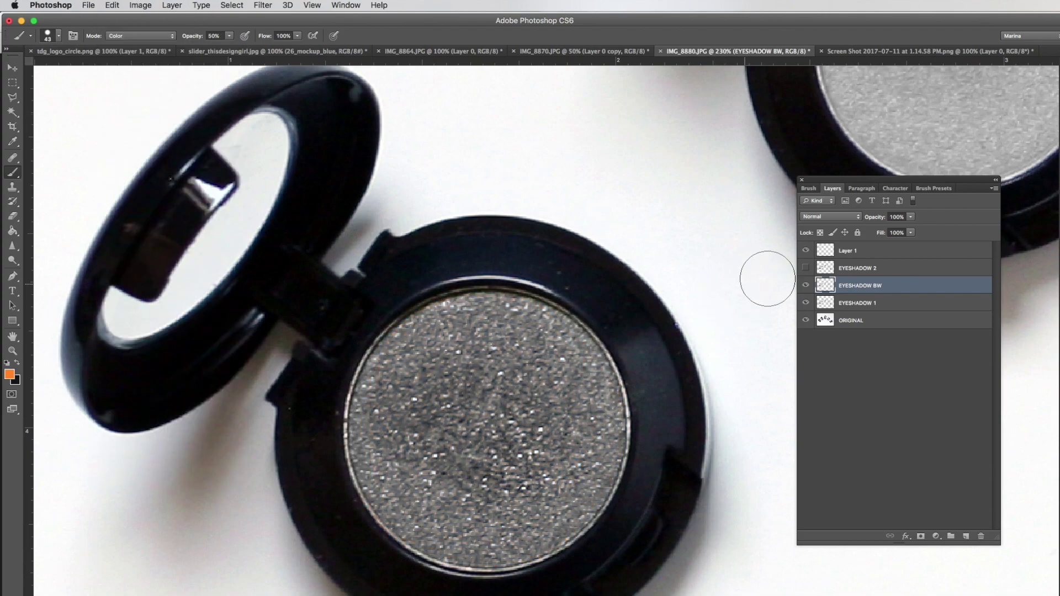
click(805, 251)
mouse_move(499, 397)
mouse_down()
mouse_move(426, 385)
mouse_move(441, 363)
mouse_move(425, 355)
mouse_move(382, 416)
mouse_move(389, 477)
mouse_move(436, 527)
mouse_move(440, 334)
mouse_move(377, 434)
mouse_move(506, 324)
mouse_move(577, 446)
mouse_move(509, 516)
mouse_move(483, 479)
mouse_move(516, 399)
mouse_move(556, 375)
mouse_move(596, 434)
mouse_up()
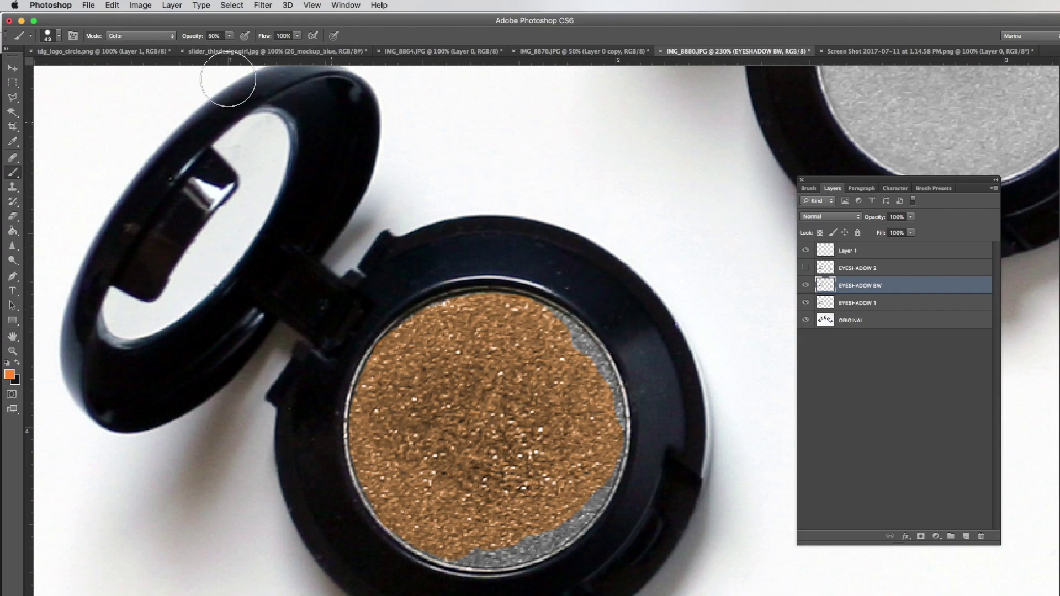
click(121, 6)
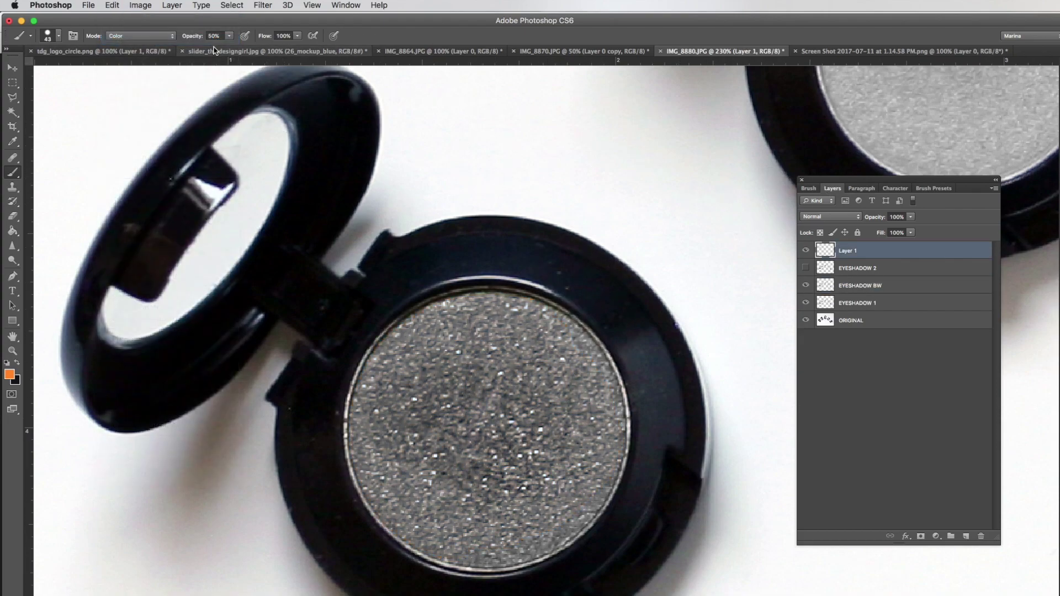
click(231, 36)
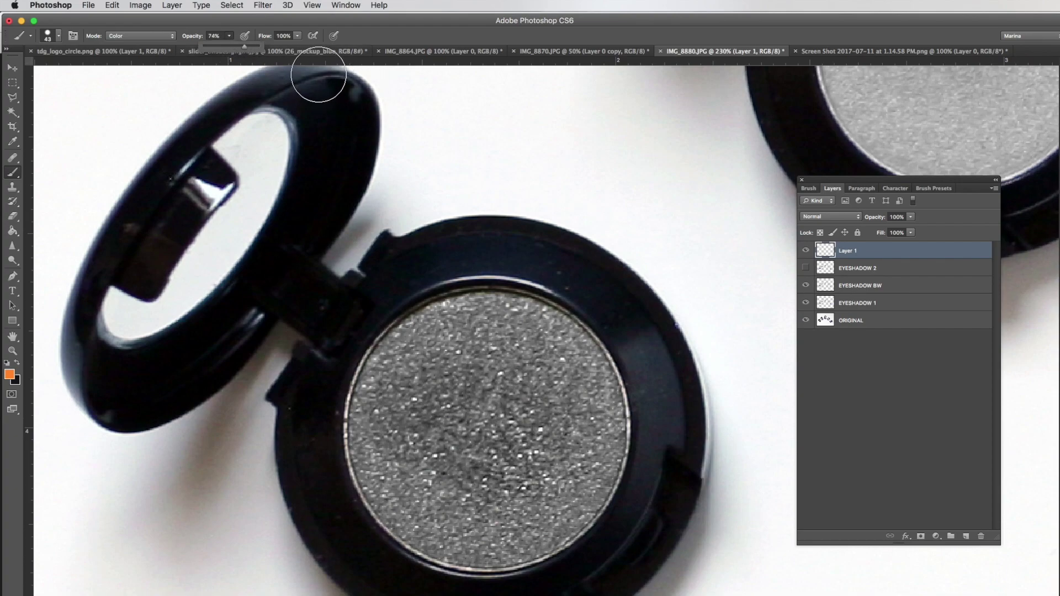
Step: Set the brush opacity to 75% and select the EYESHADOW BW layer
key(Return)
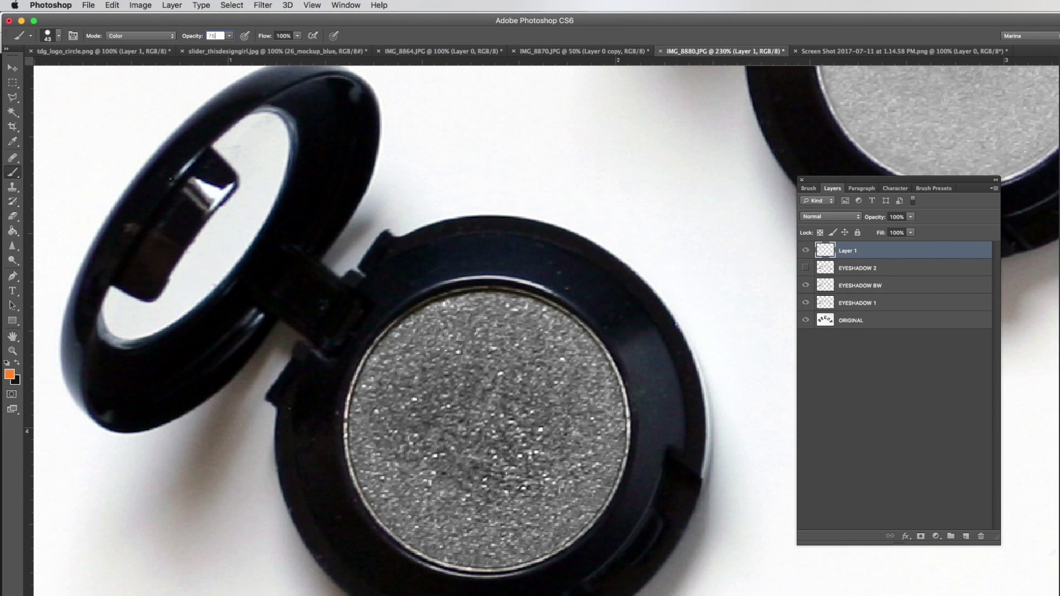
text(75)
key(Return)
click(861, 286)
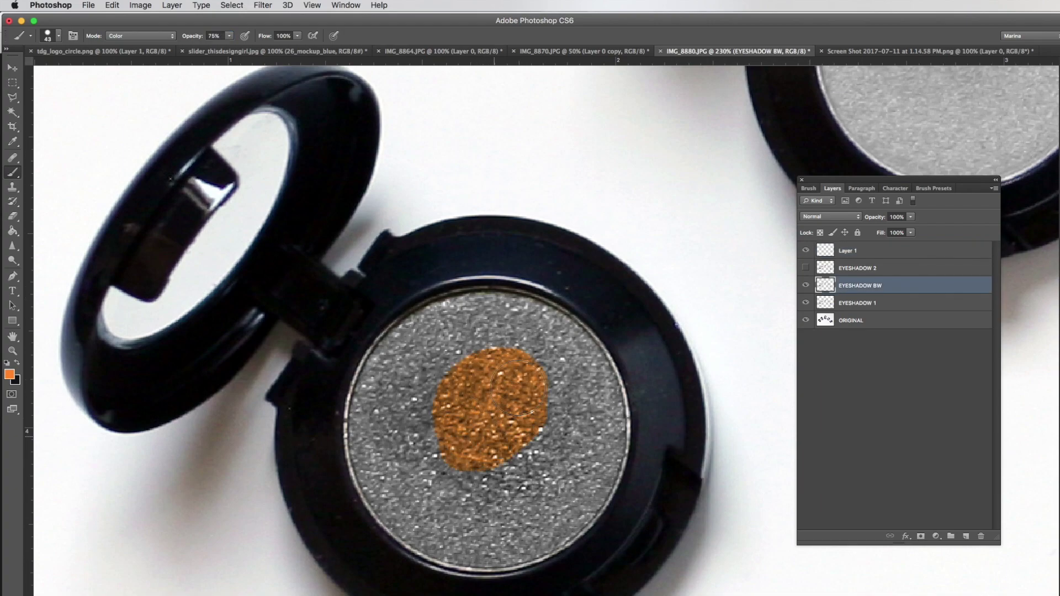
Step: Paint orange across the rest of the lower-left pan, then zoom out to the whole photo
drag(494, 330, 528, 331)
key(super+minus)
key(super+minus)
key(super+minus)
key(super+minus)
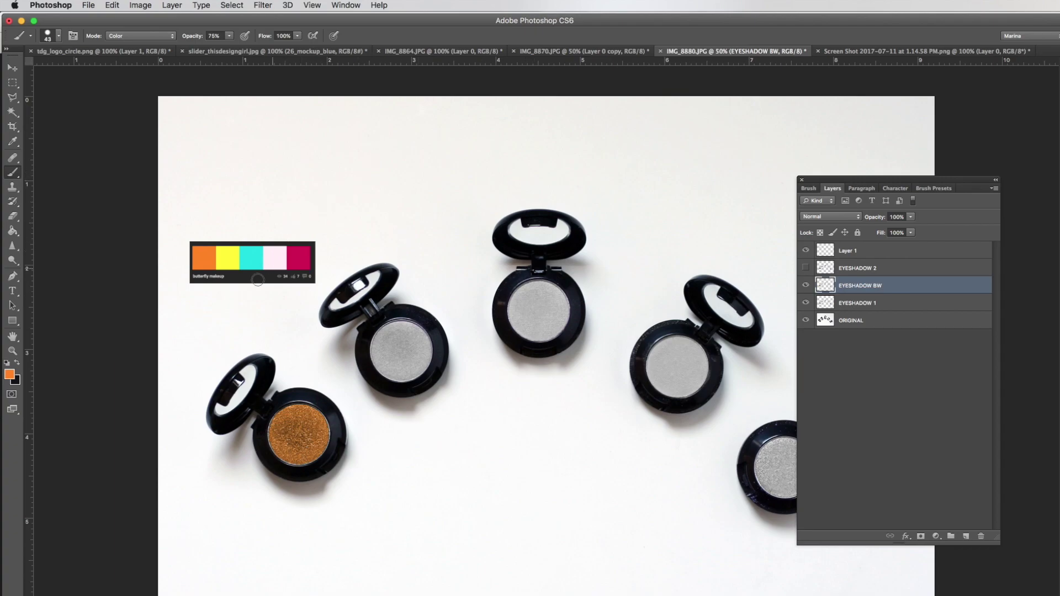
Step: Sample the palette's yellow and paint the next grey pan yellow
key(i)
click(229, 258)
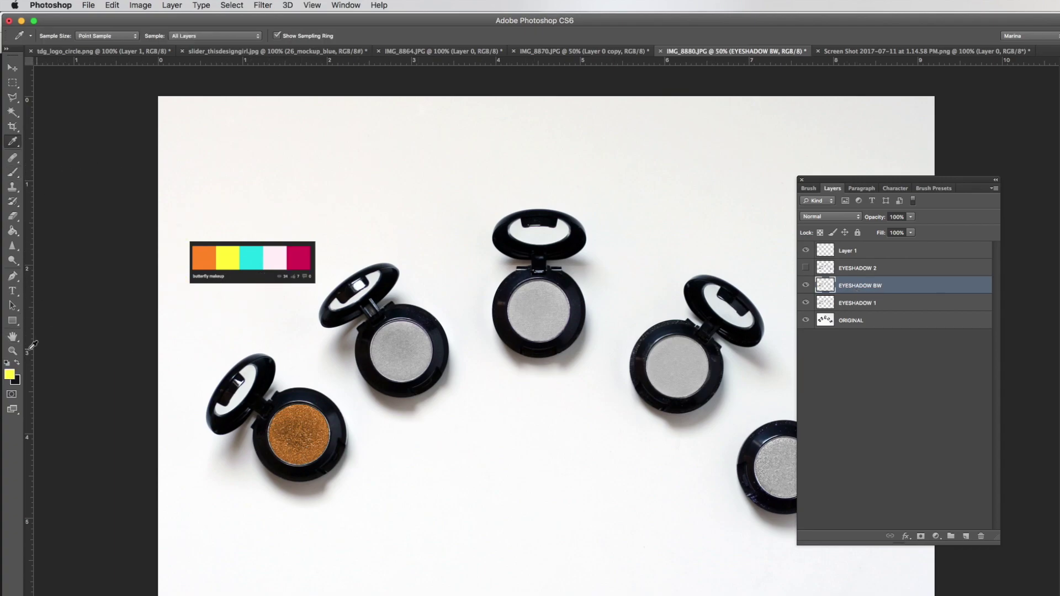
key(z)
key(super+plus)
drag(384, 321, 424, 338)
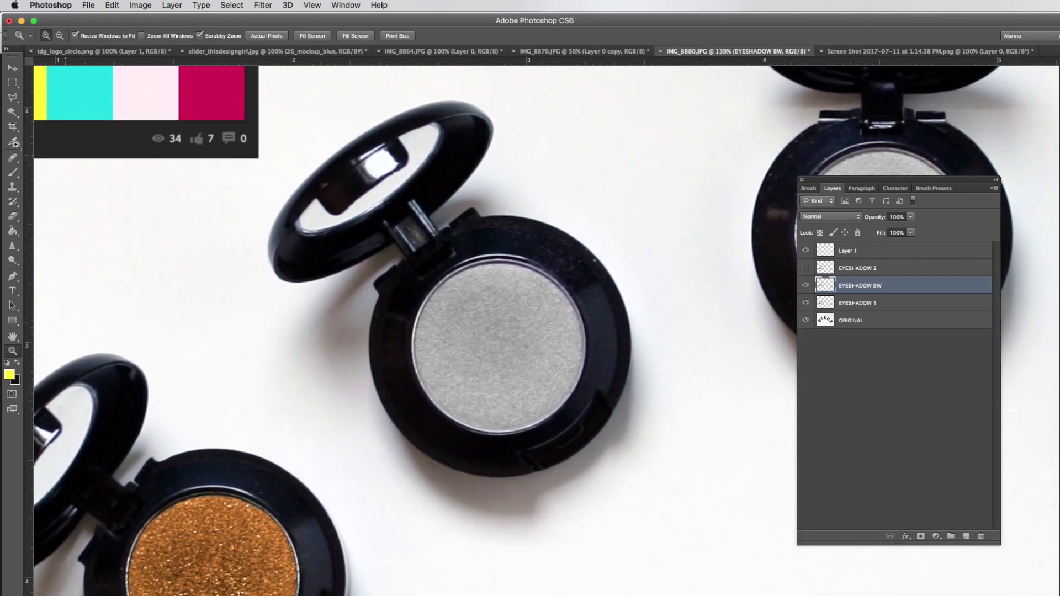
click(13, 172)
mouse_move(510, 334)
mouse_down()
mouse_move(520, 409)
mouse_move(451, 303)
mouse_move(487, 283)
mouse_move(556, 310)
mouse_move(510, 283)
mouse_up()
scroll(540, 299, up, 5)
scroll(416, 260, left, 5)
scroll(416, 259, left, 5)
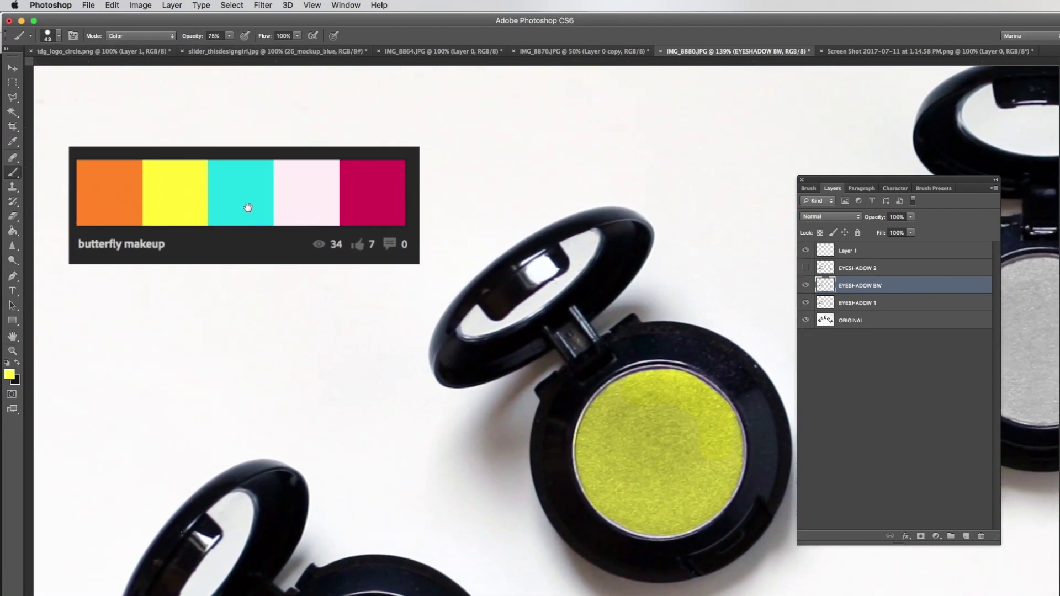
Step: Sample the teal swatch and draw an elliptical selection around a round grey pan
key(i)
click(227, 188)
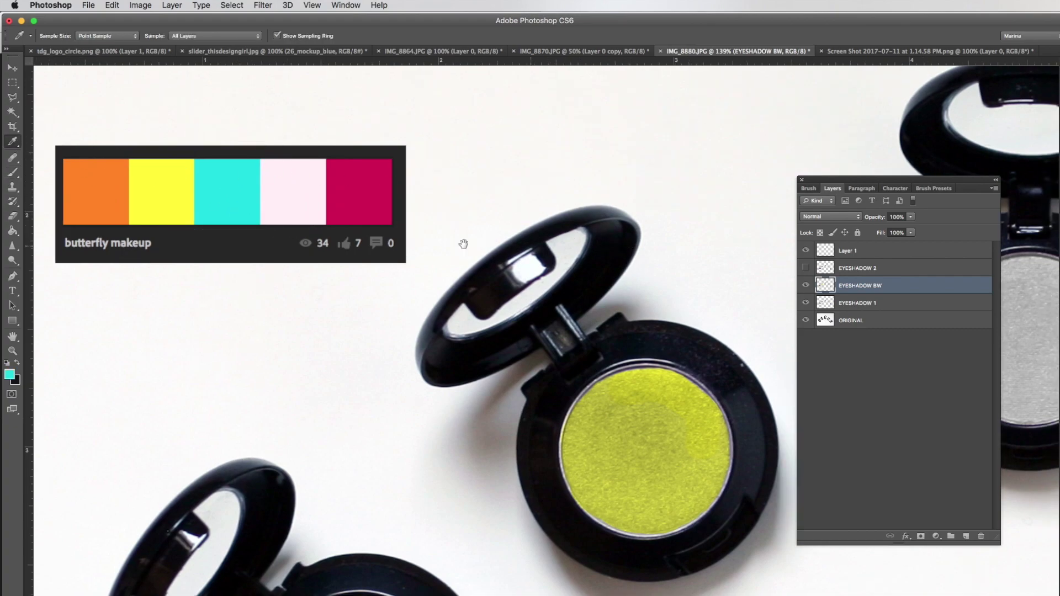
scroll(464, 239, right, 10)
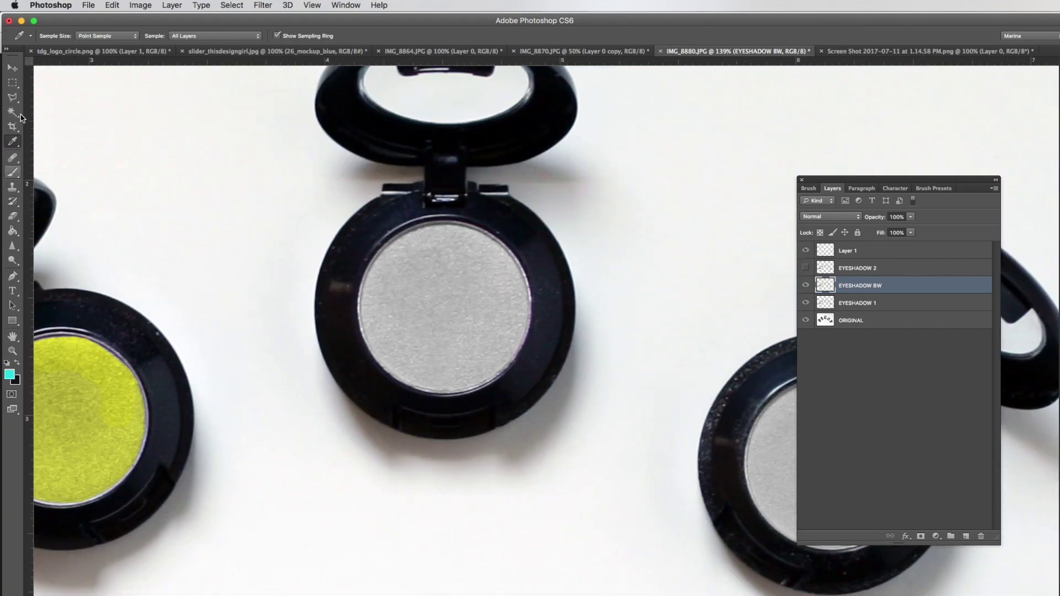
click(12, 82)
drag(45, 91, 45, 95)
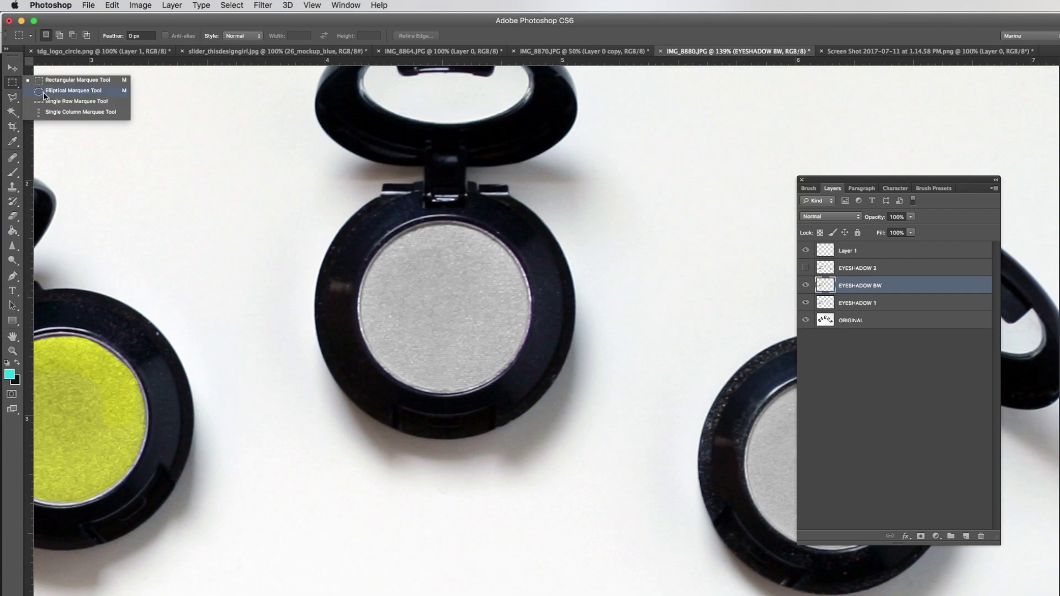
click(65, 94)
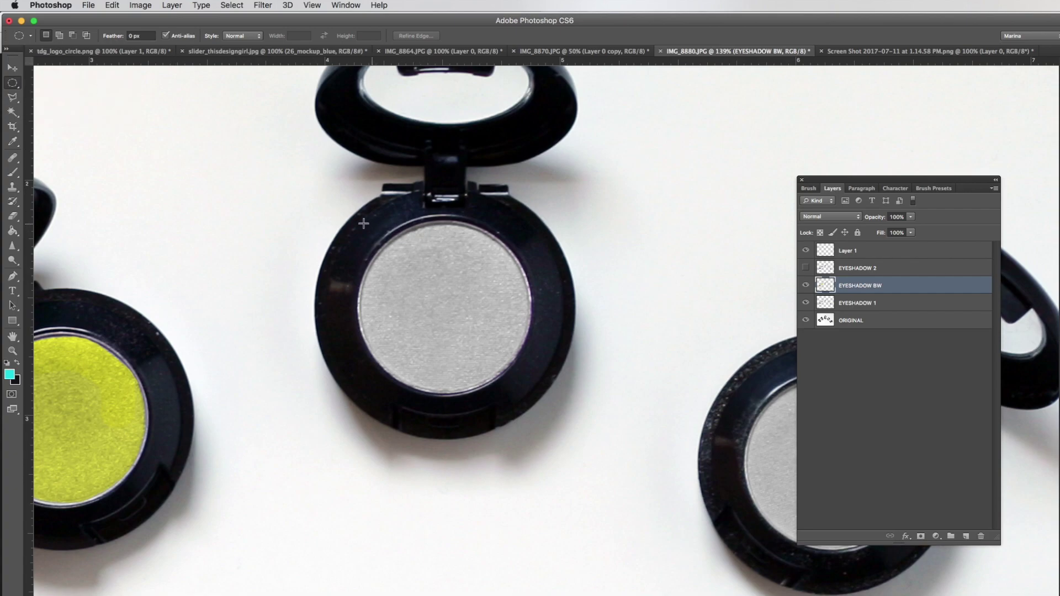
drag(359, 218, 527, 406)
drag(466, 330, 475, 331)
Step: Paint the selected pan teal and deselect it
key(b)
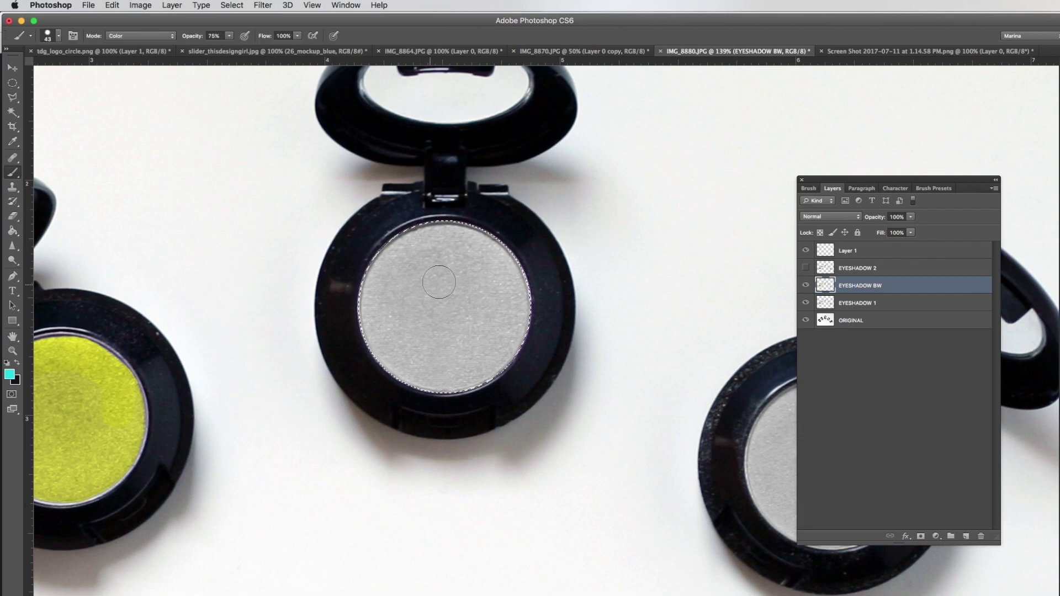
mouse_move(438, 279)
mouse_down()
mouse_move(436, 342)
mouse_move(479, 258)
mouse_move(447, 381)
mouse_up()
key(m)
scroll(480, 258, right, 3)
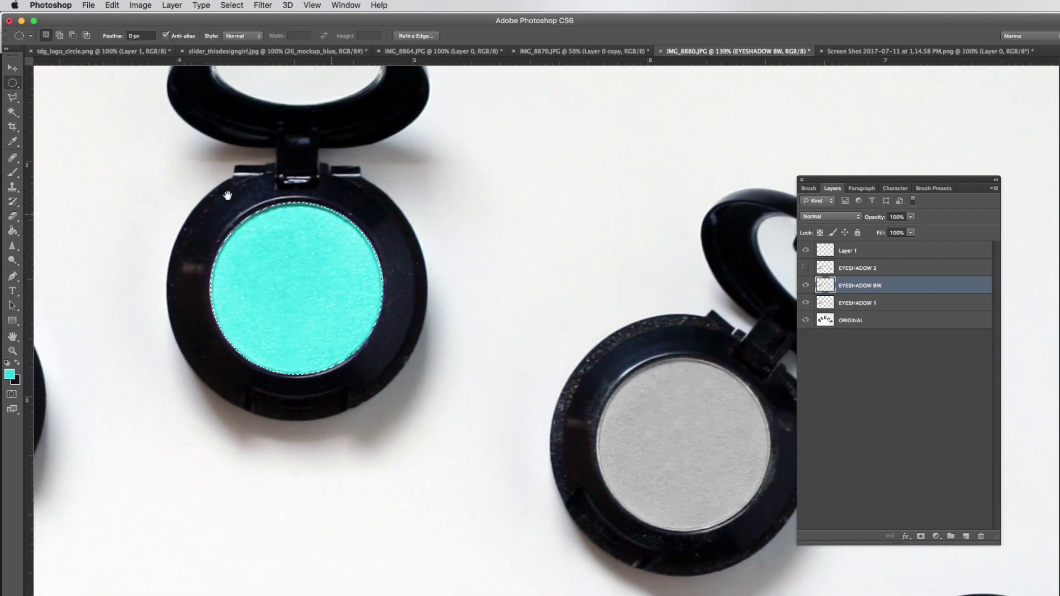
scroll(492, 227, left, 10)
scroll(318, 184, left, 2)
drag(319, 185, 318, 187)
key(super+d)
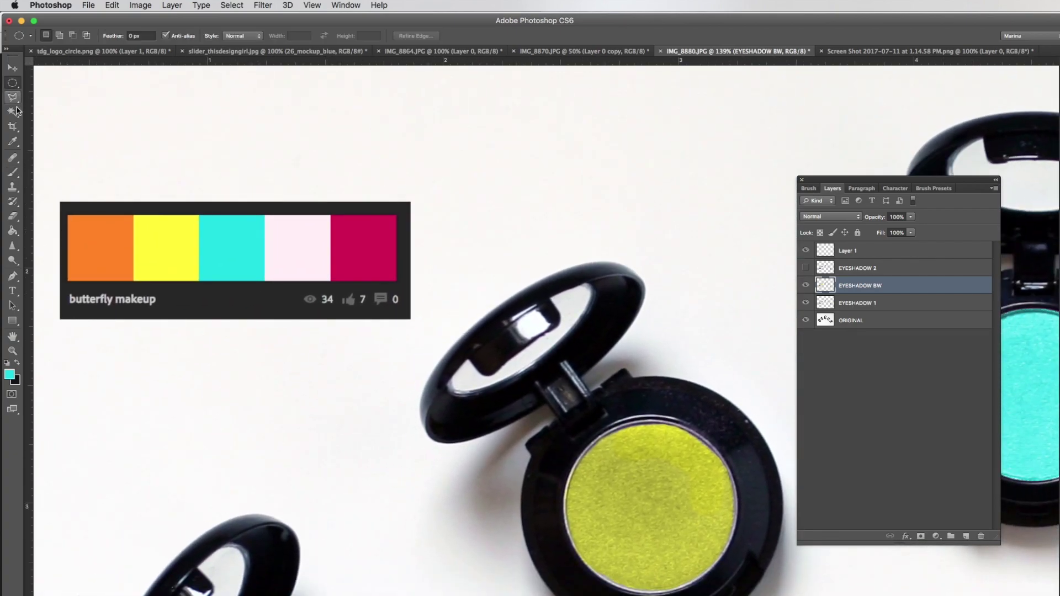
Step: Sample pink shades from the palette, settling on the crimson swatch
key(i)
click(305, 246)
scroll(693, 286, right, 10)
scroll(632, 282, down, 5)
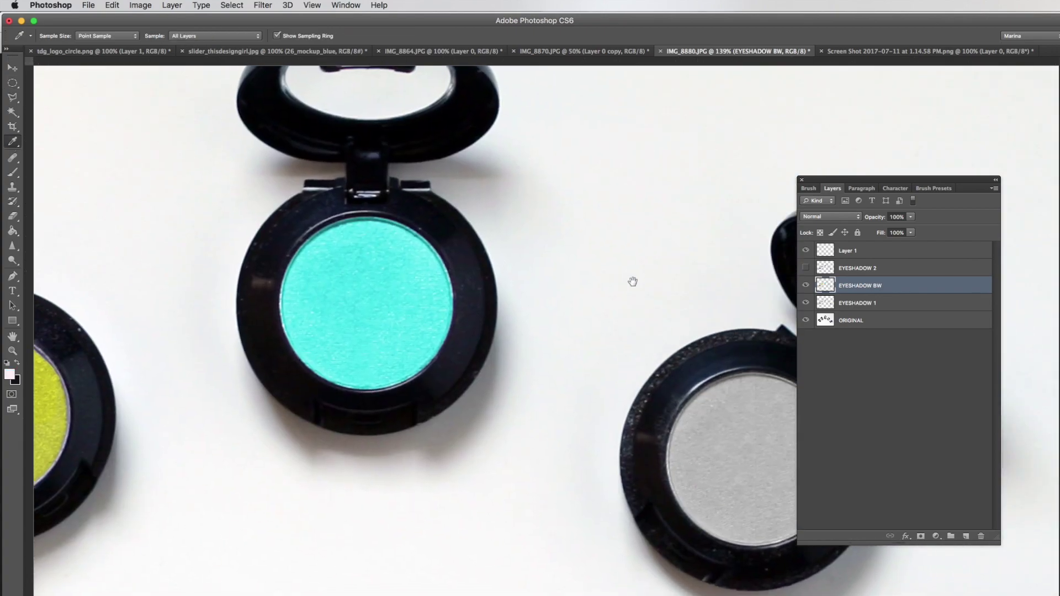
scroll(403, 230, left, 10)
scroll(570, 353, up, 5)
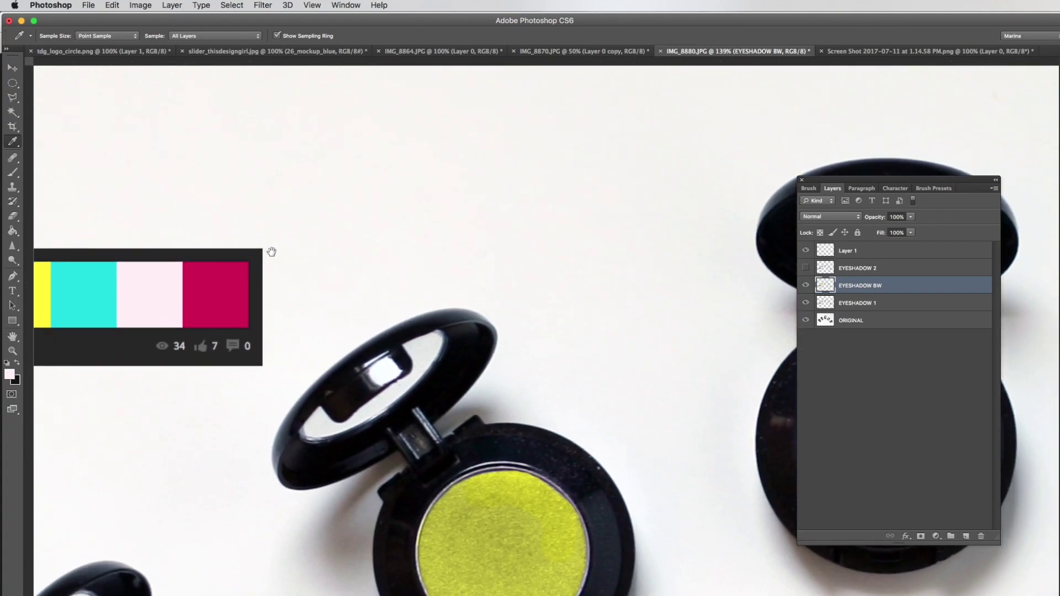
click(285, 266)
scroll(516, 355, right, 15)
scroll(516, 355, down, 5)
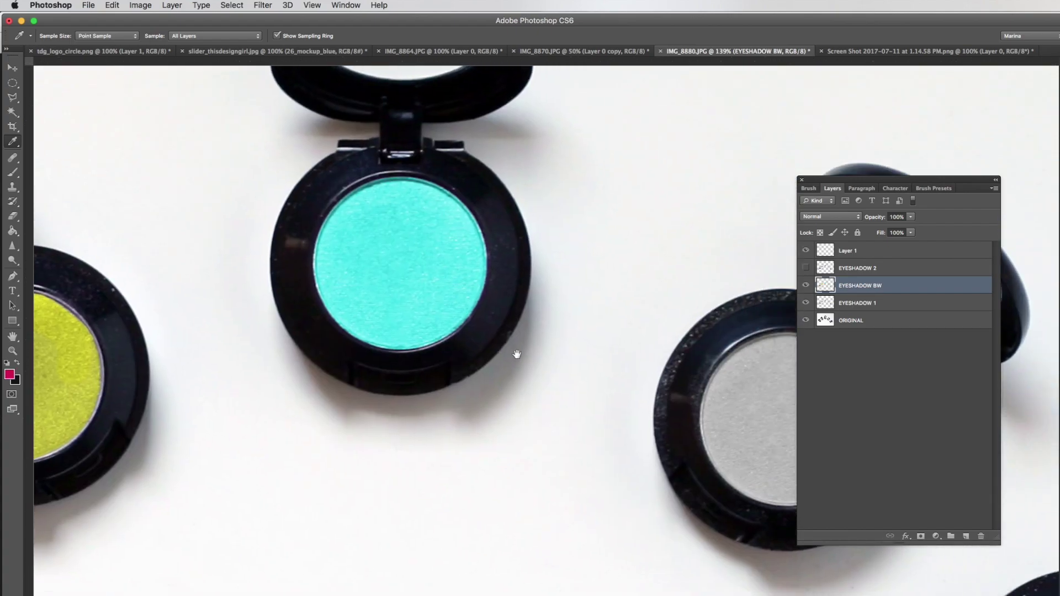
Step: Select the next compact's round pan, paint it pink, deselect, and zoom out
key(m)
drag(301, 299, 476, 470)
key(b)
mouse_move(359, 342)
mouse_down()
mouse_move(442, 430)
mouse_move(342, 458)
mouse_move(386, 325)
mouse_up()
key(super+d)
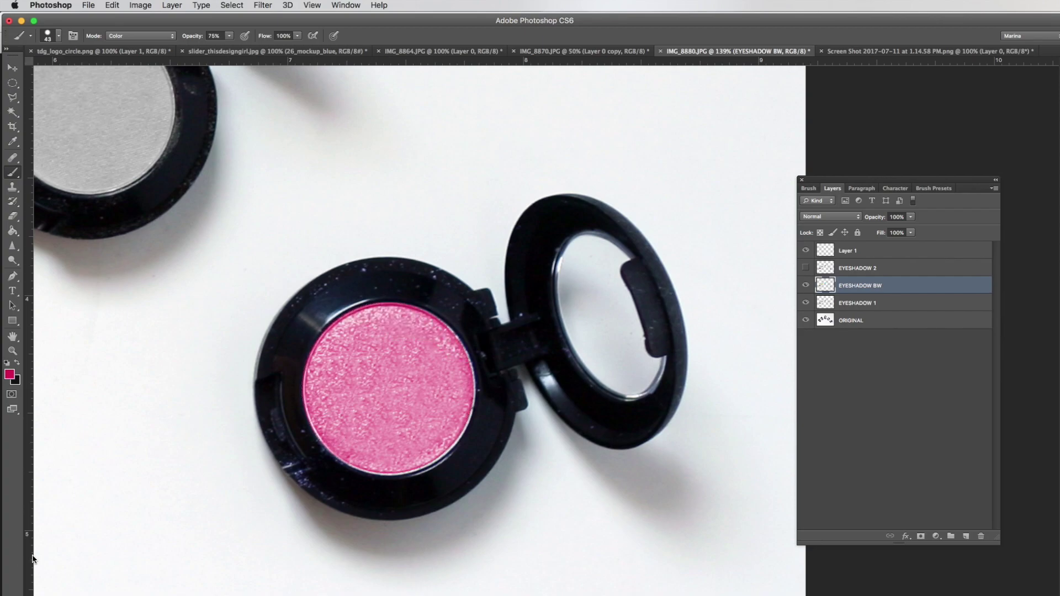
key(super+minus)
key(super+minus)
key(super+minus)
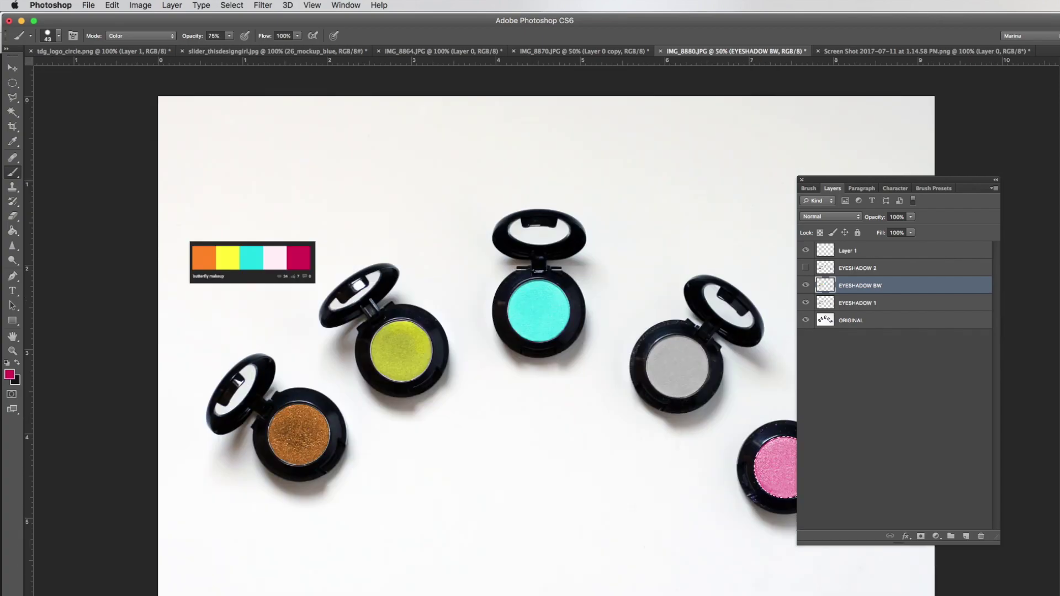
click(12, 84)
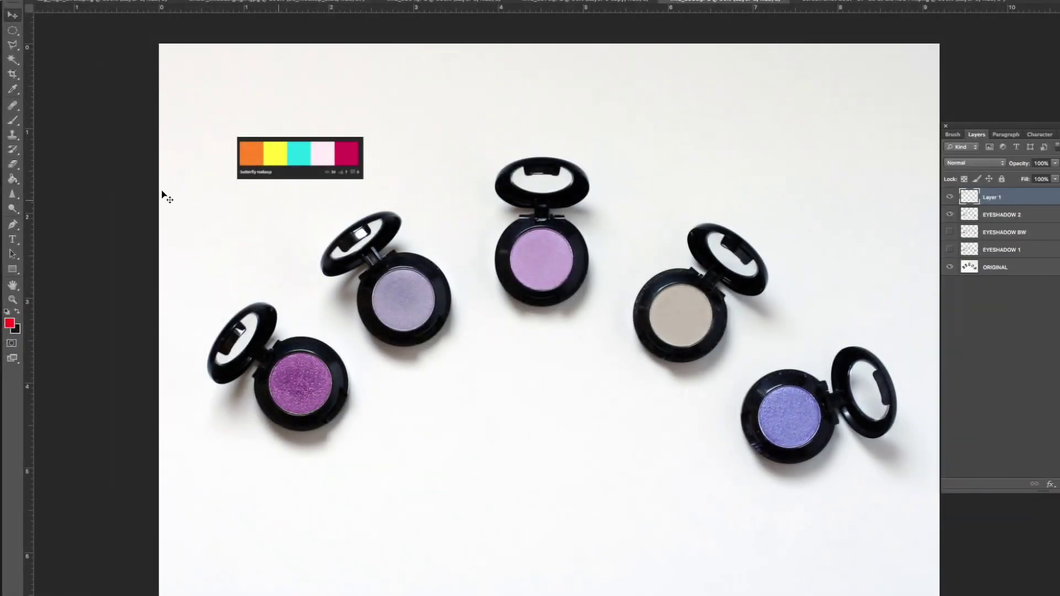
Step: Select the EYESHADOW 2 layer in the Layers panel
click(992, 218)
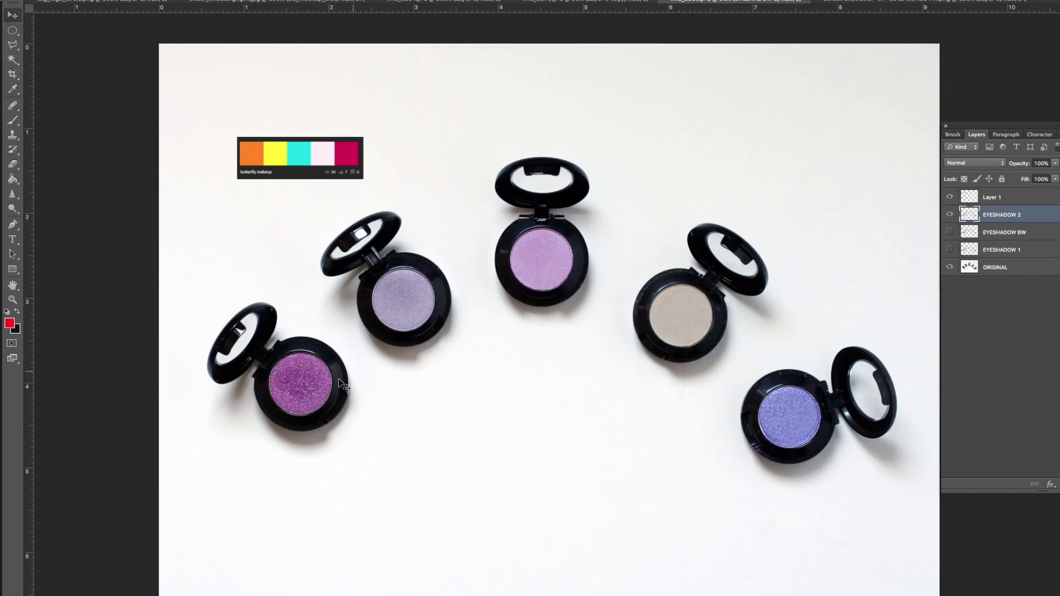
Step: Zoom in on the lower-left purple eyeshadow and sample the palette's orange swatch
click(12, 299)
click(298, 386)
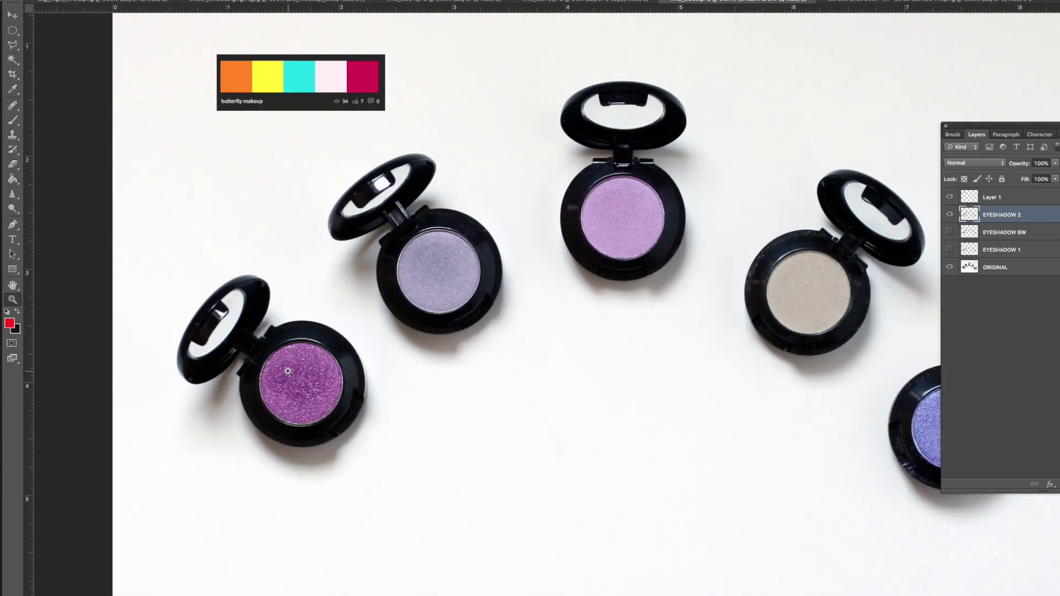
click(288, 372)
drag(165, 166, 235, 275)
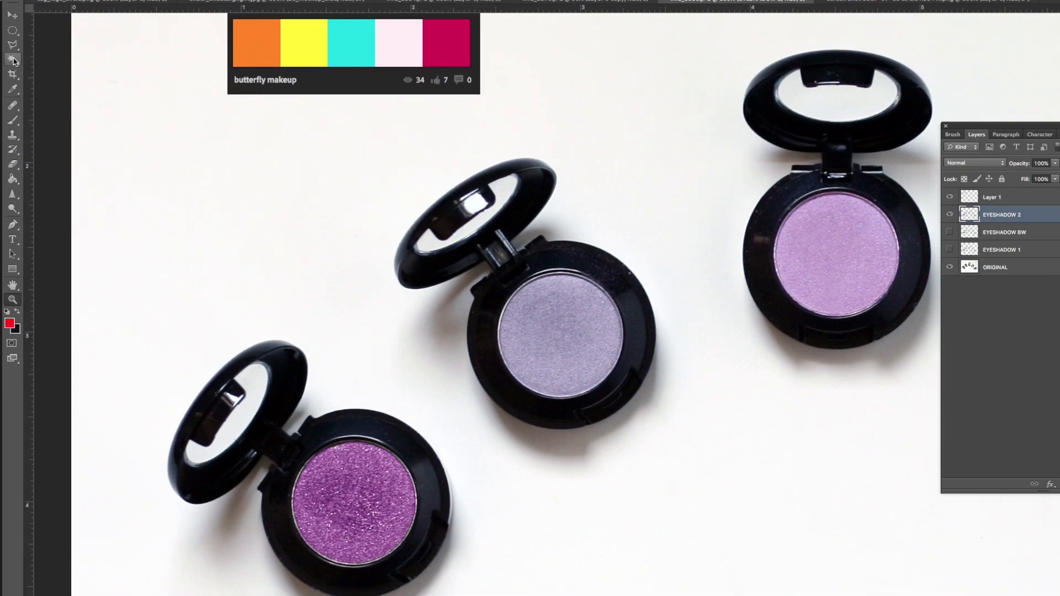
click(12, 89)
click(255, 49)
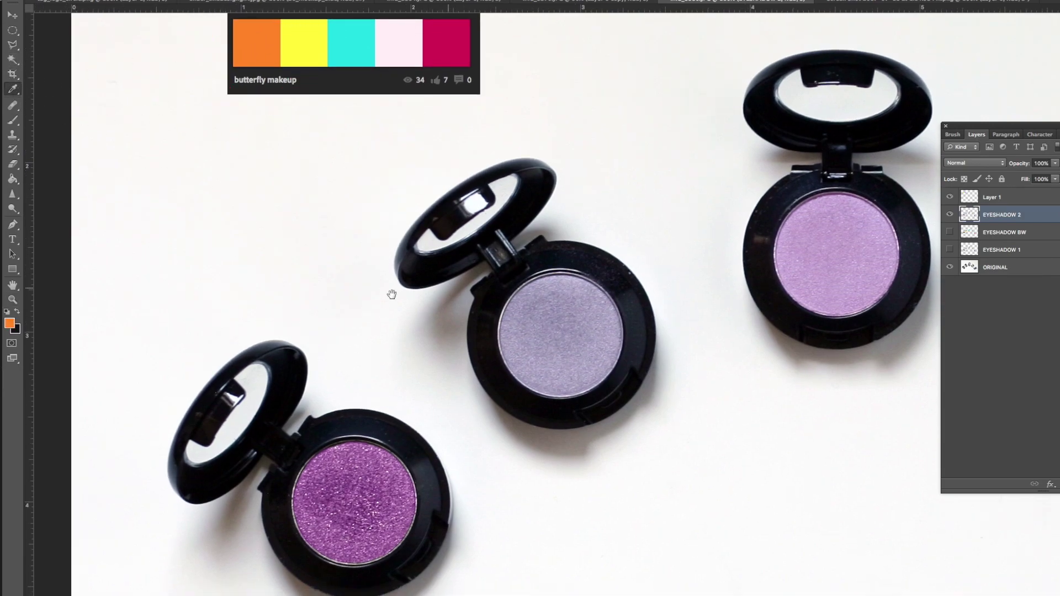
drag(391, 294, 400, 205)
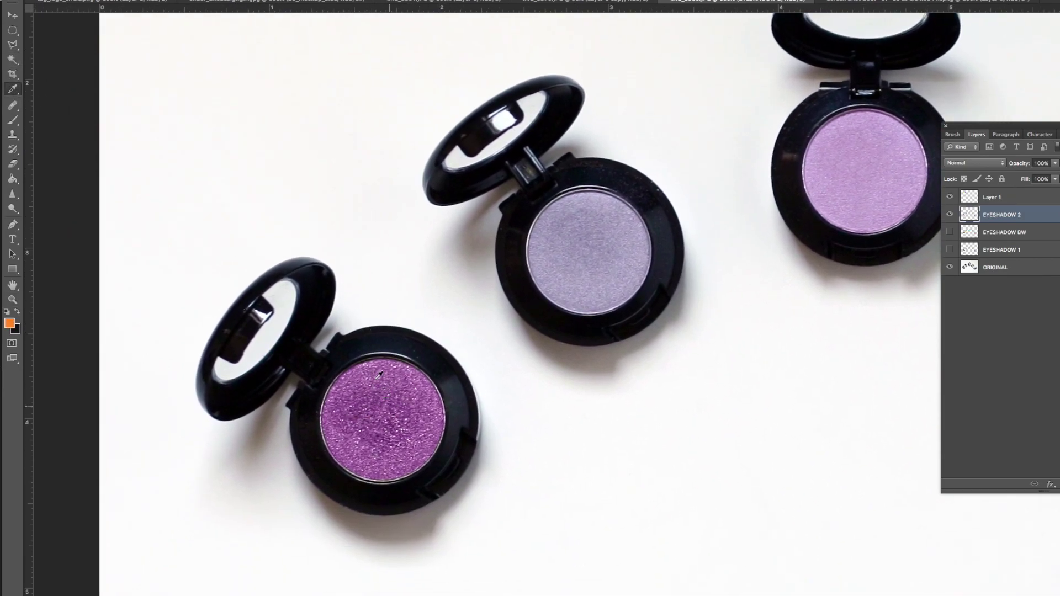
Step: Zoom closer on the purple pan, brush it orange, then hide EYESHADOW 2
click(13, 299)
click(361, 408)
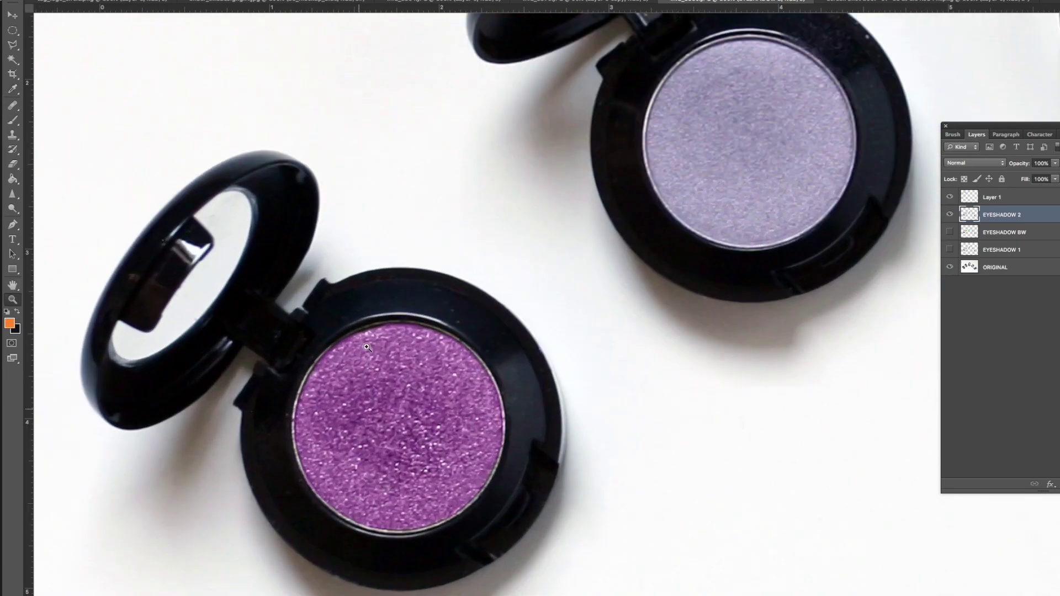
click(368, 347)
click(12, 118)
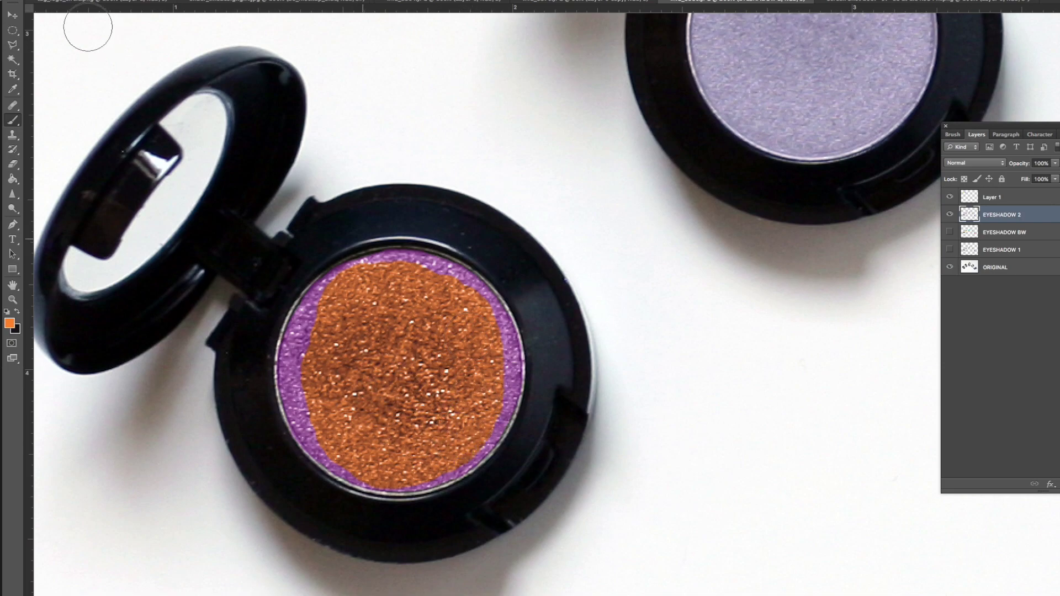
click(12, 29)
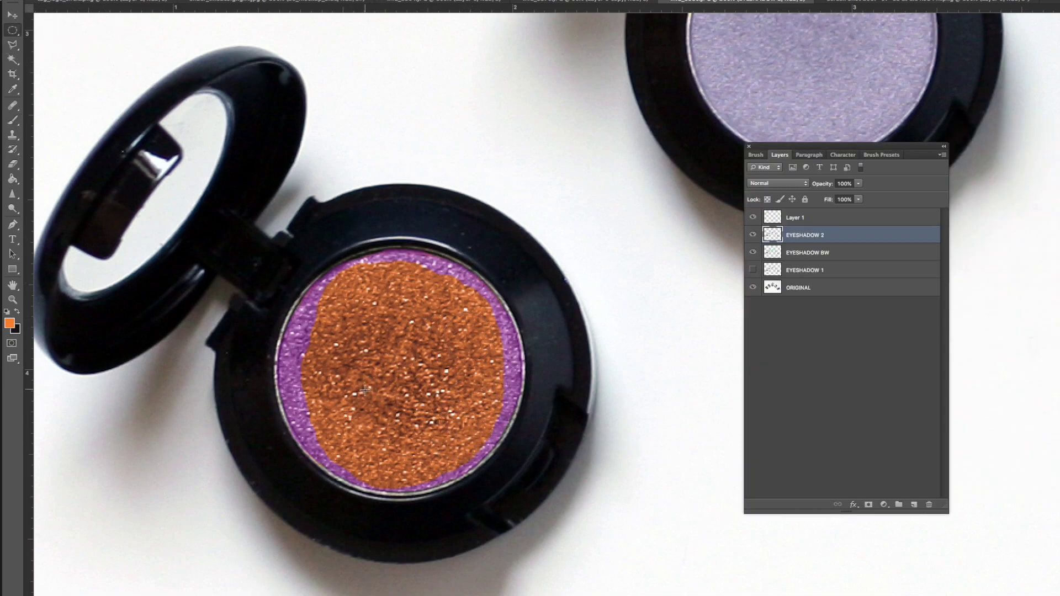
click(753, 235)
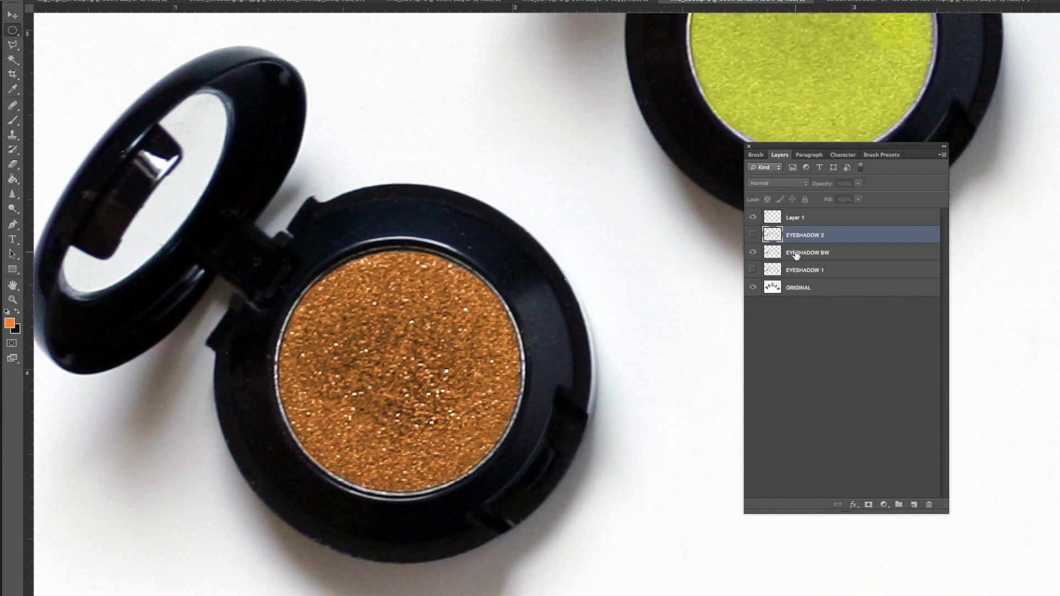
Step: Select EYESHADOW BW and toggle EYESHADOW 2 on and off to compare the pans
click(795, 254)
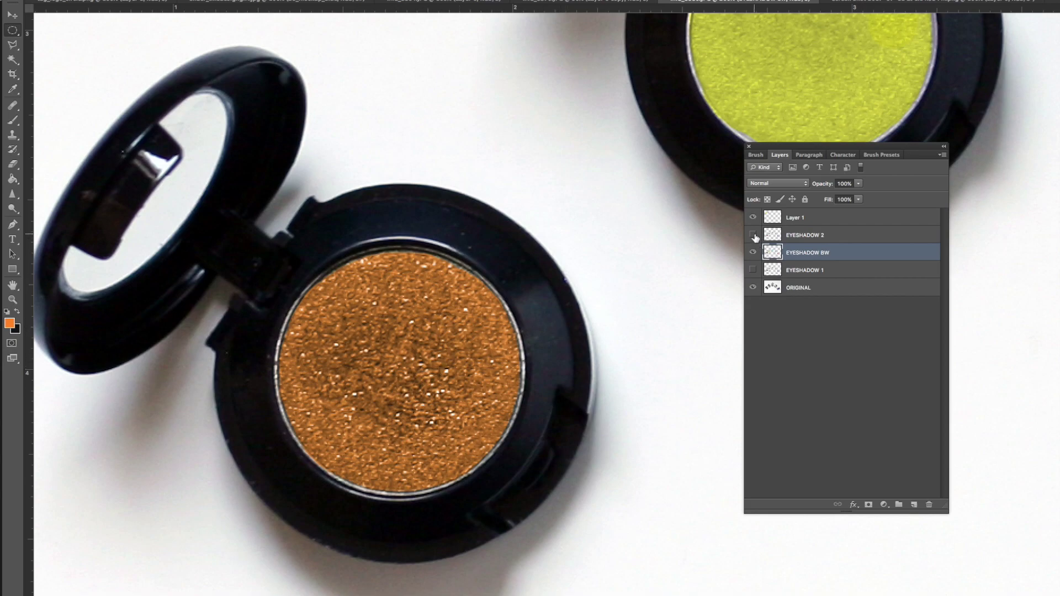
click(753, 235)
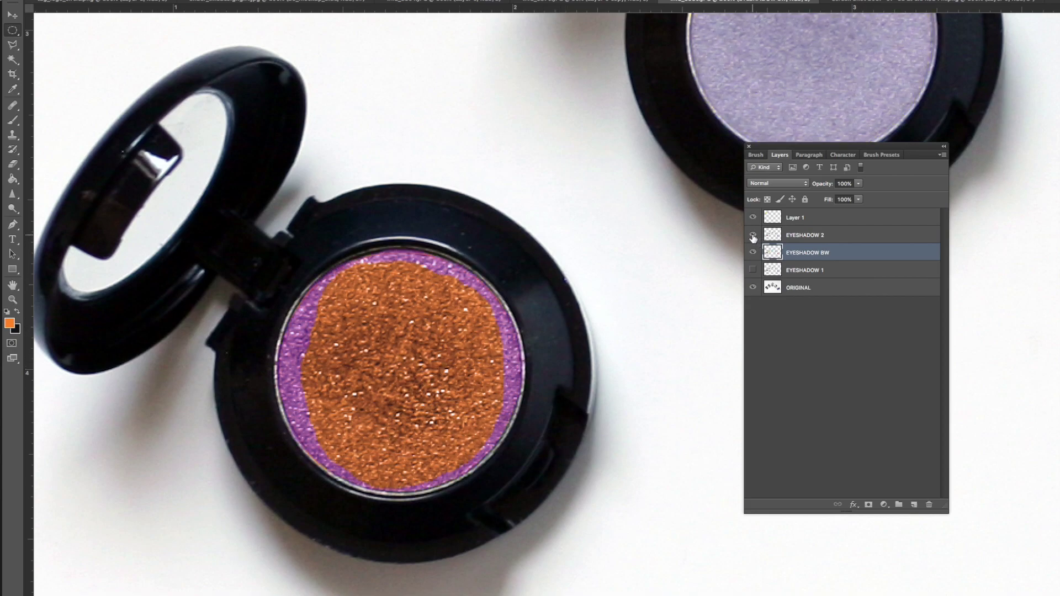
click(752, 238)
click(752, 237)
click(752, 238)
click(752, 237)
Step: Pan the view across the upper and lavender eyeshadows
drag(657, 237, 582, 288)
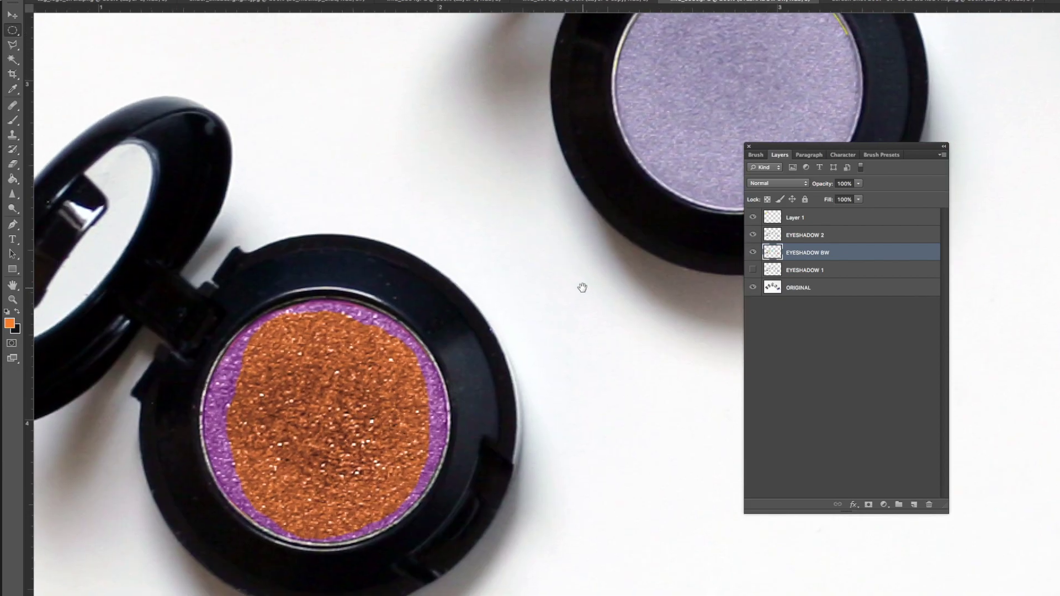
drag(583, 287, 621, 265)
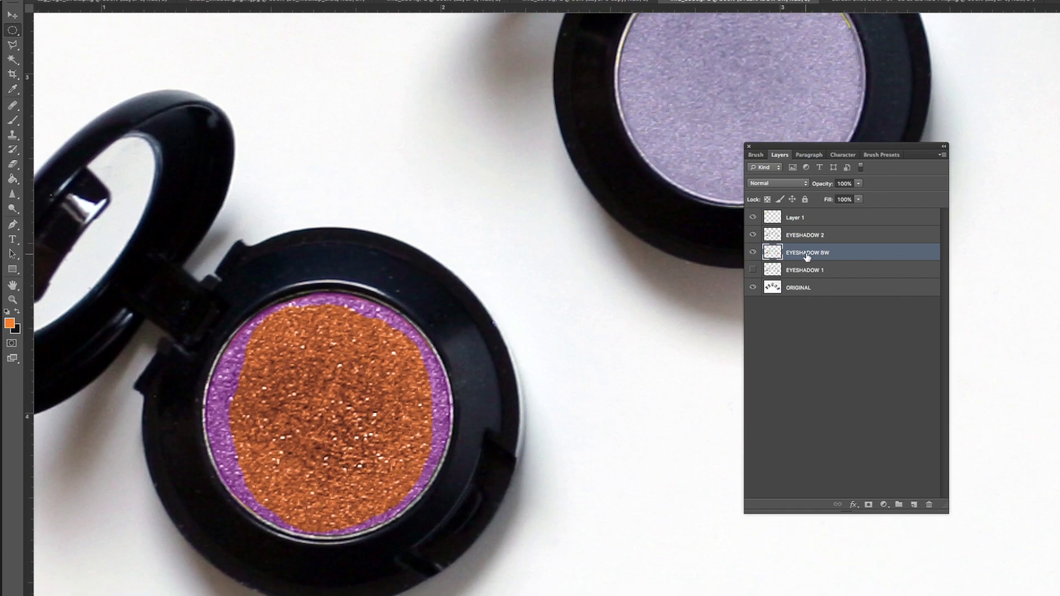
drag(676, 227, 554, 295)
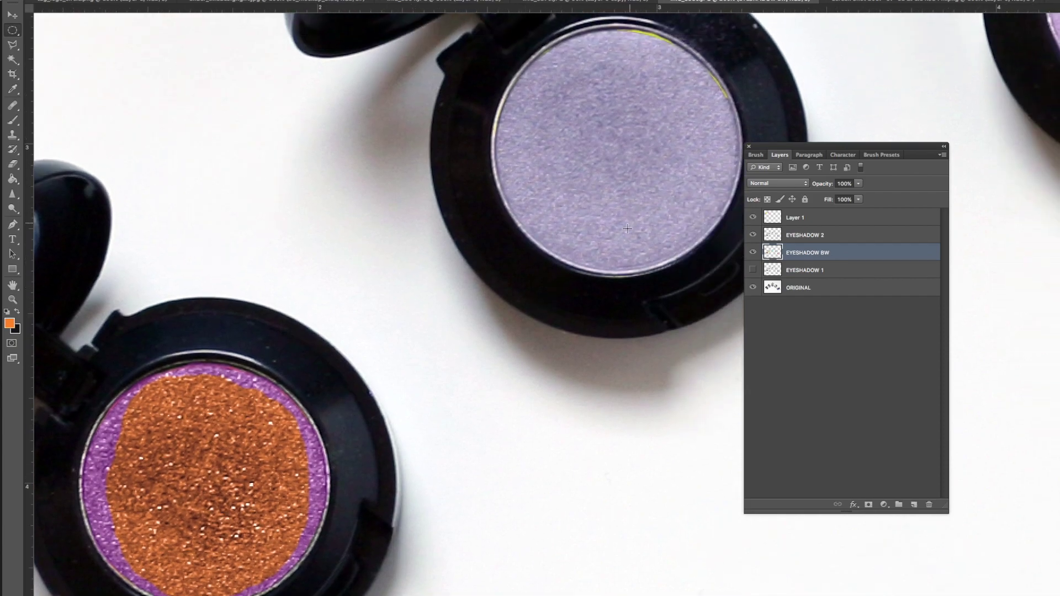
drag(628, 225, 591, 274)
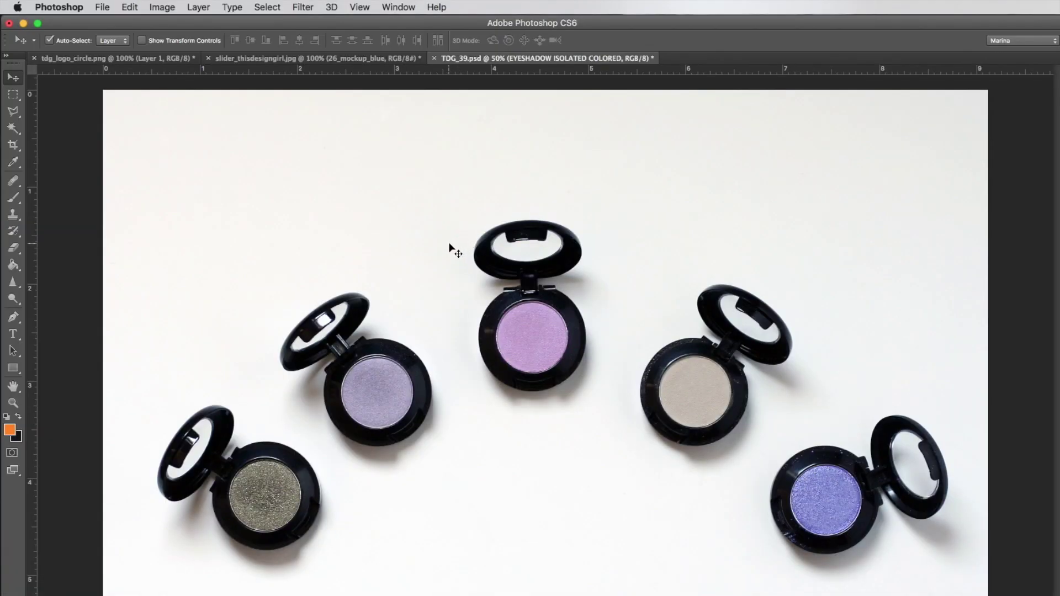
click(168, 8)
mouse_move(177, 49)
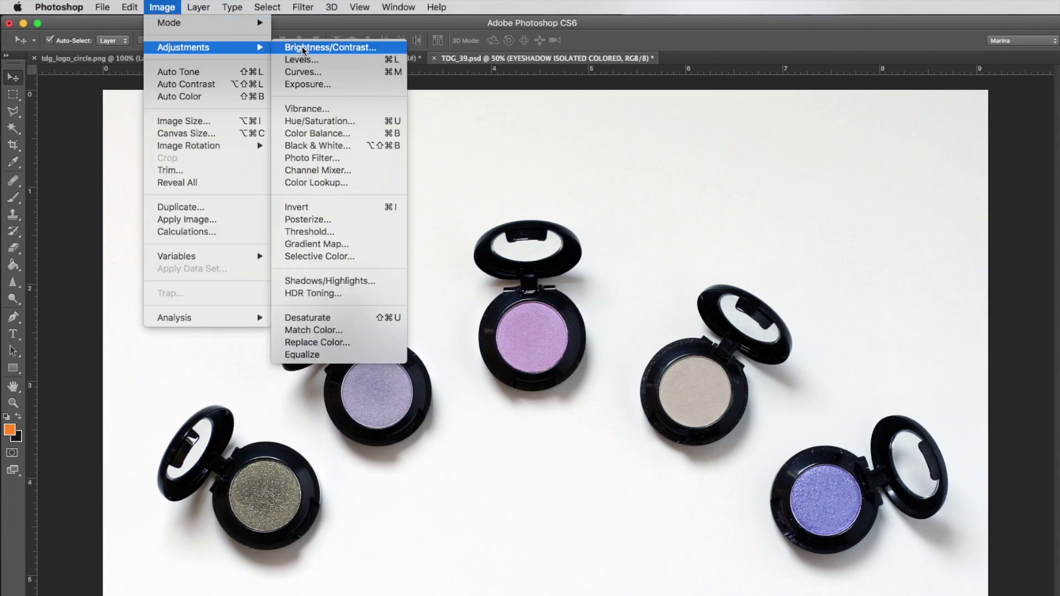
click(359, 122)
drag(988, 188, 439, 462)
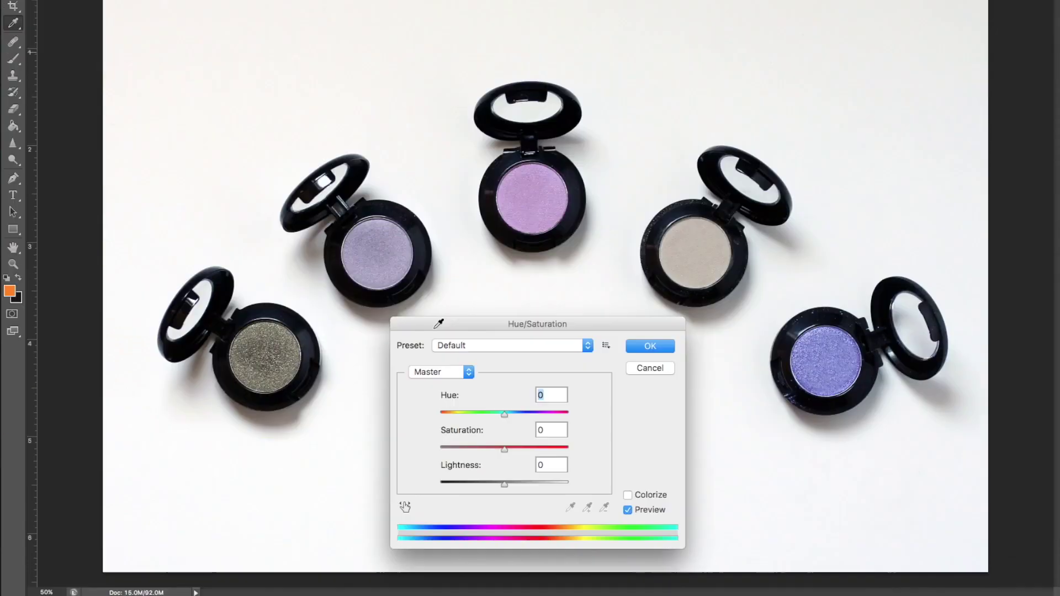
drag(438, 324, 458, 312)
drag(523, 410, 568, 405)
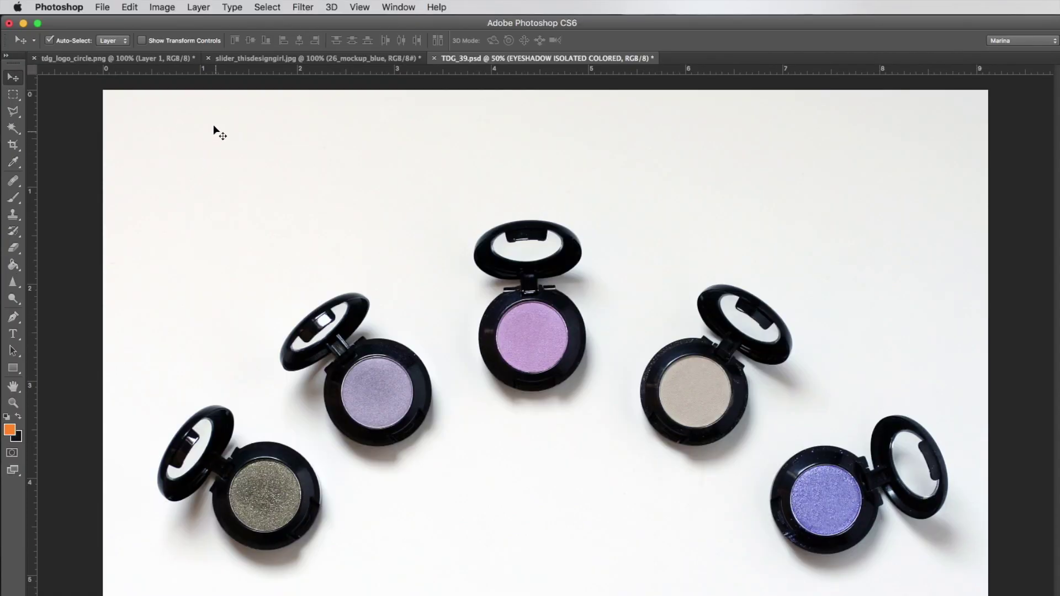
Step: In Color Balance, shift the midtones toward green and blue, then switch to Shadows
click(161, 7)
mouse_move(182, 47)
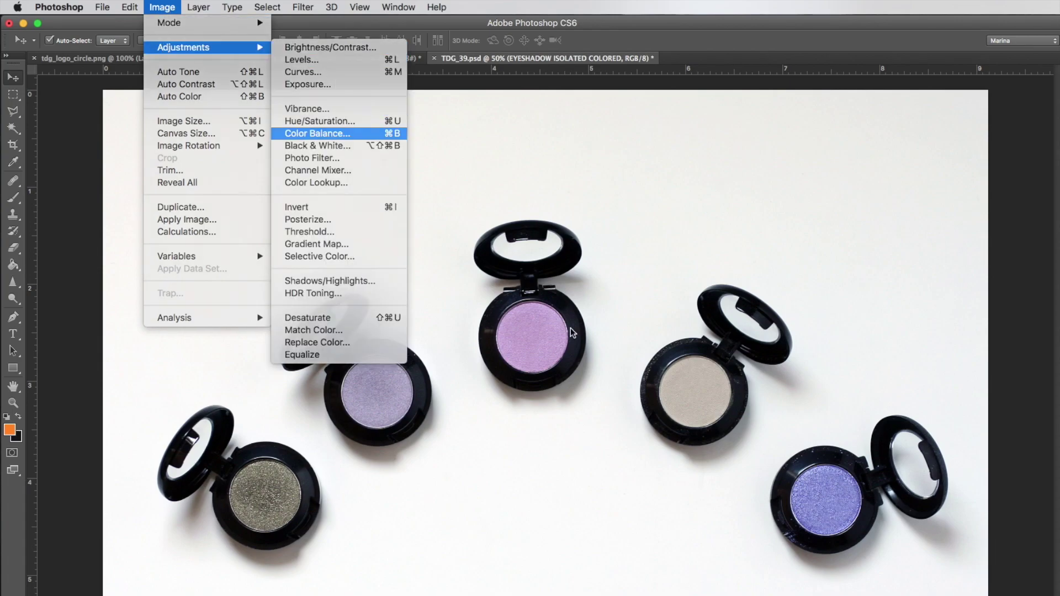
click(317, 133)
drag(331, 218, 571, 511)
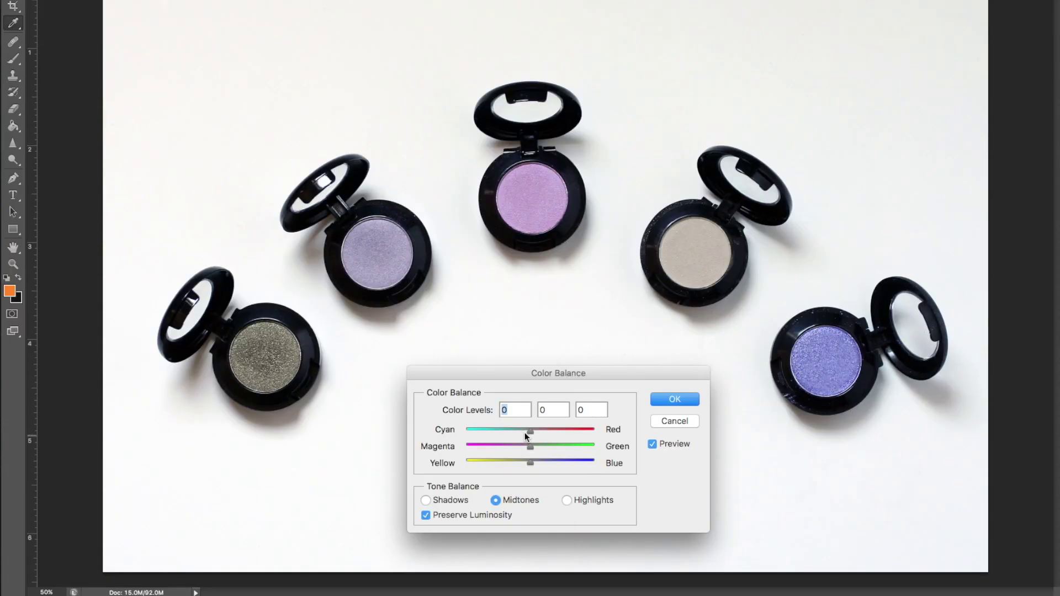
drag(487, 438, 572, 464)
drag(585, 446, 549, 448)
click(451, 501)
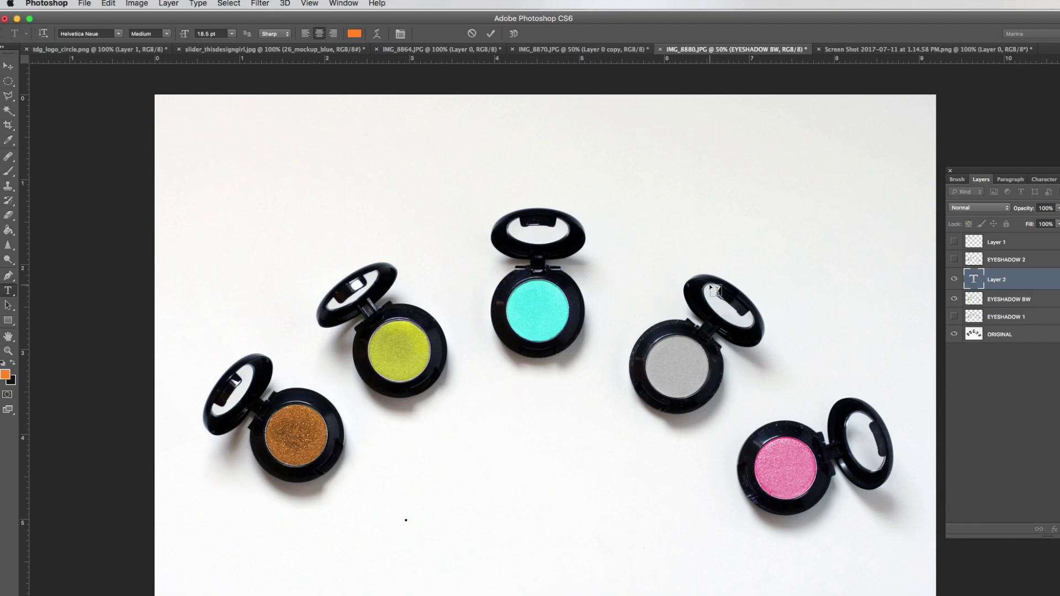
Step: Type the caption 'Summer Fun in the Sun!' and set its font to Honey Script
text(Summer)
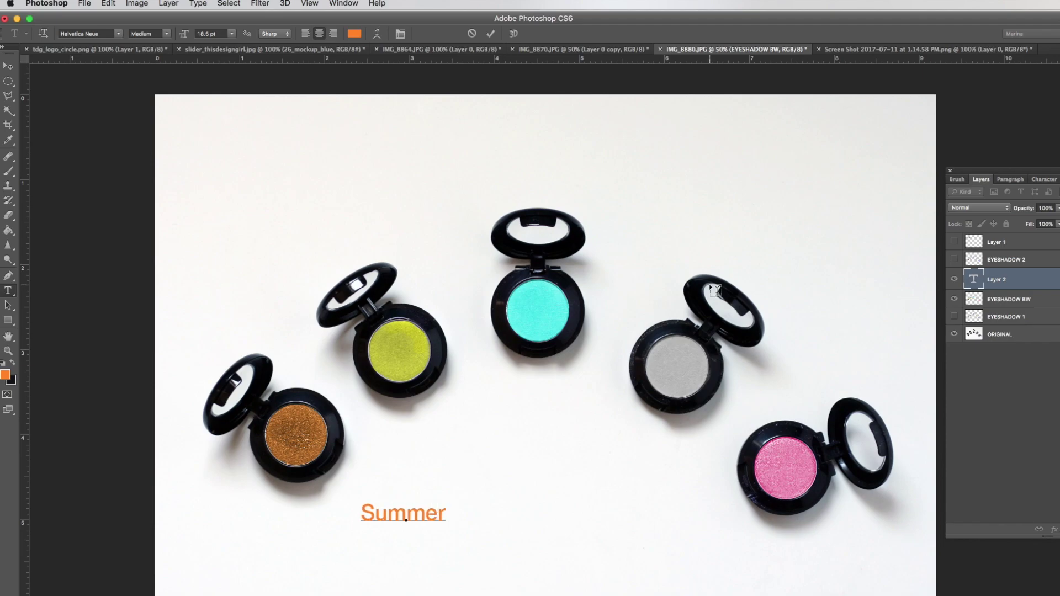
text( Fun in the )
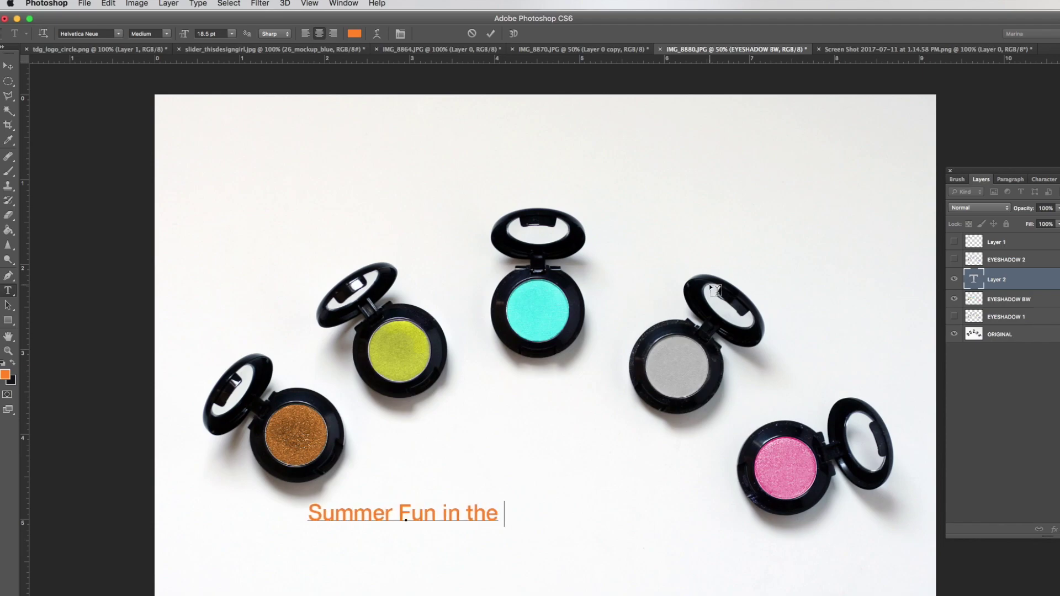
text(Sun!)
key(super+a)
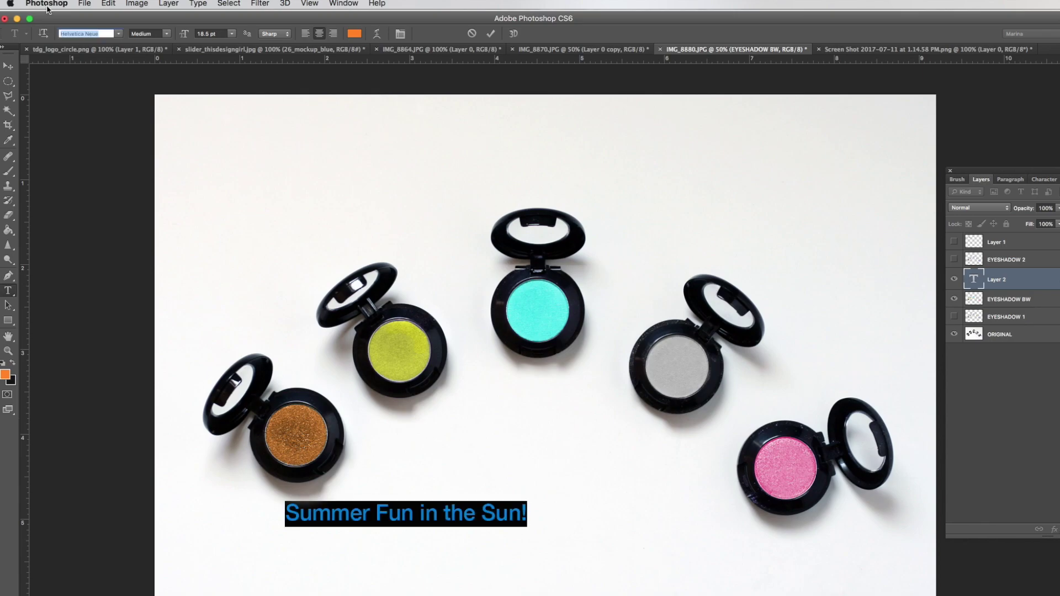
key(Down)
key(Down)
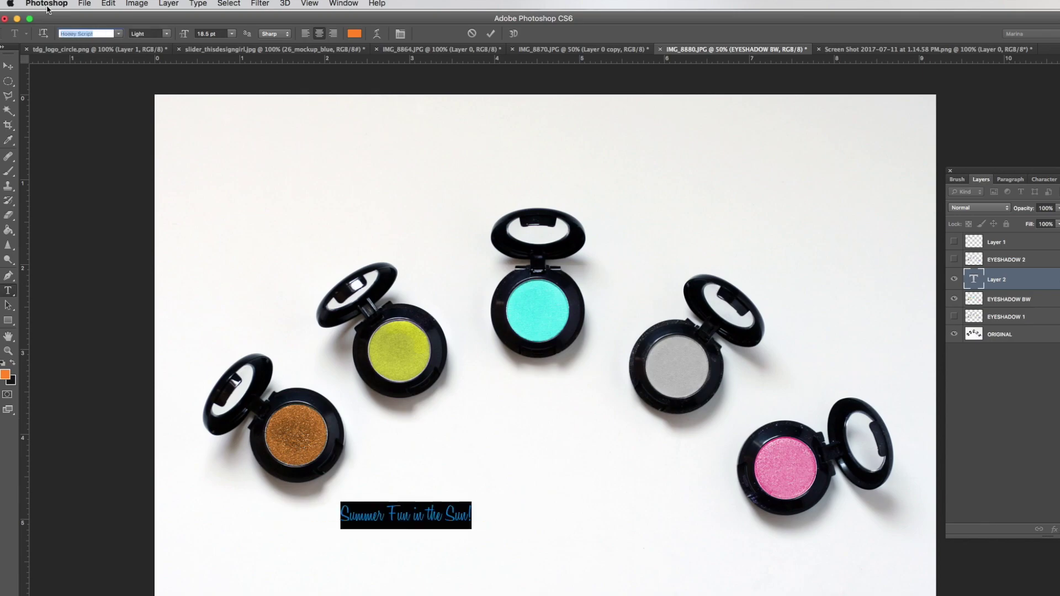
key(super+Return)
Step: Scale the caption up and centre it beneath the eyeshadow pans, then select the ORIGINAL layer
key(v)
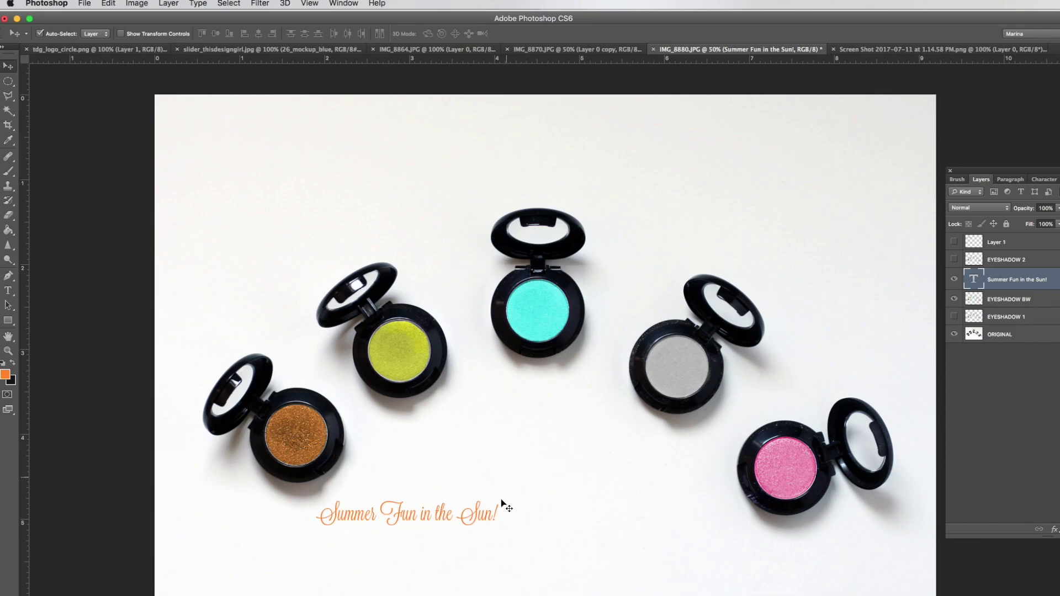
key(super+t)
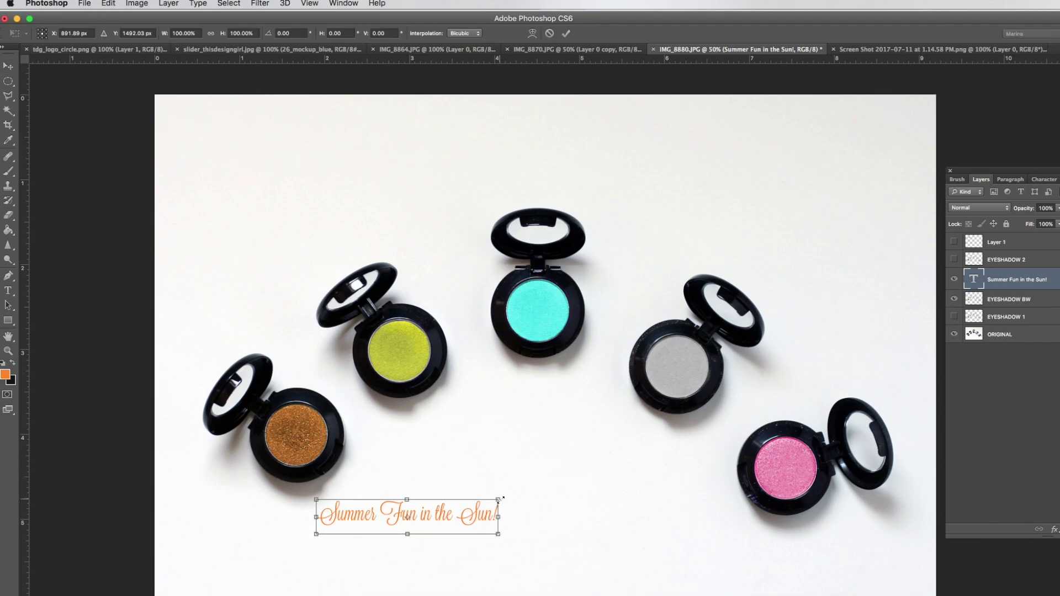
drag(500, 499, 650, 488)
key(Return)
click(568, 530)
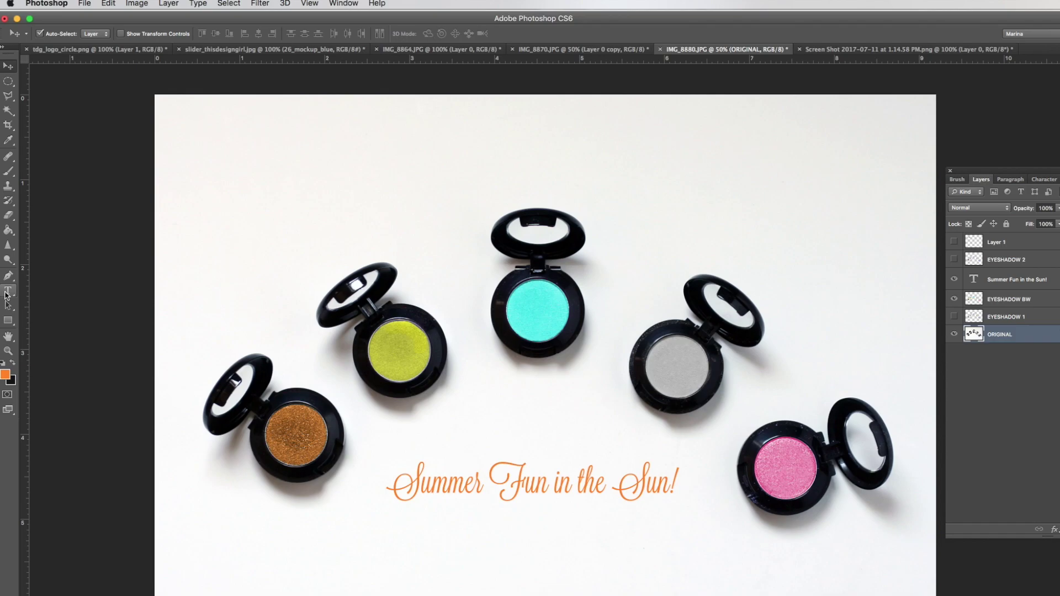
key(m)
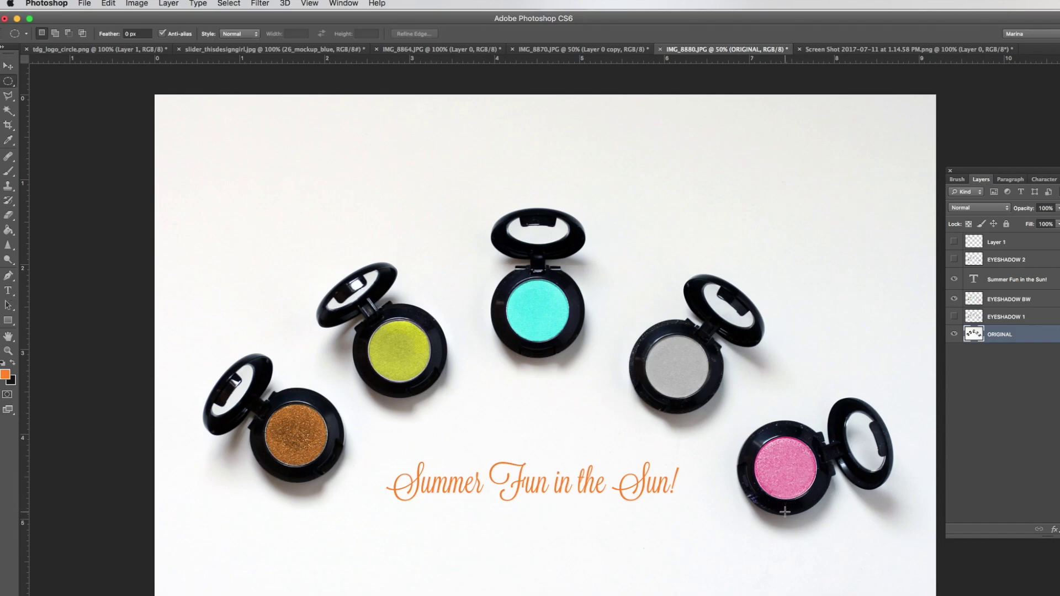